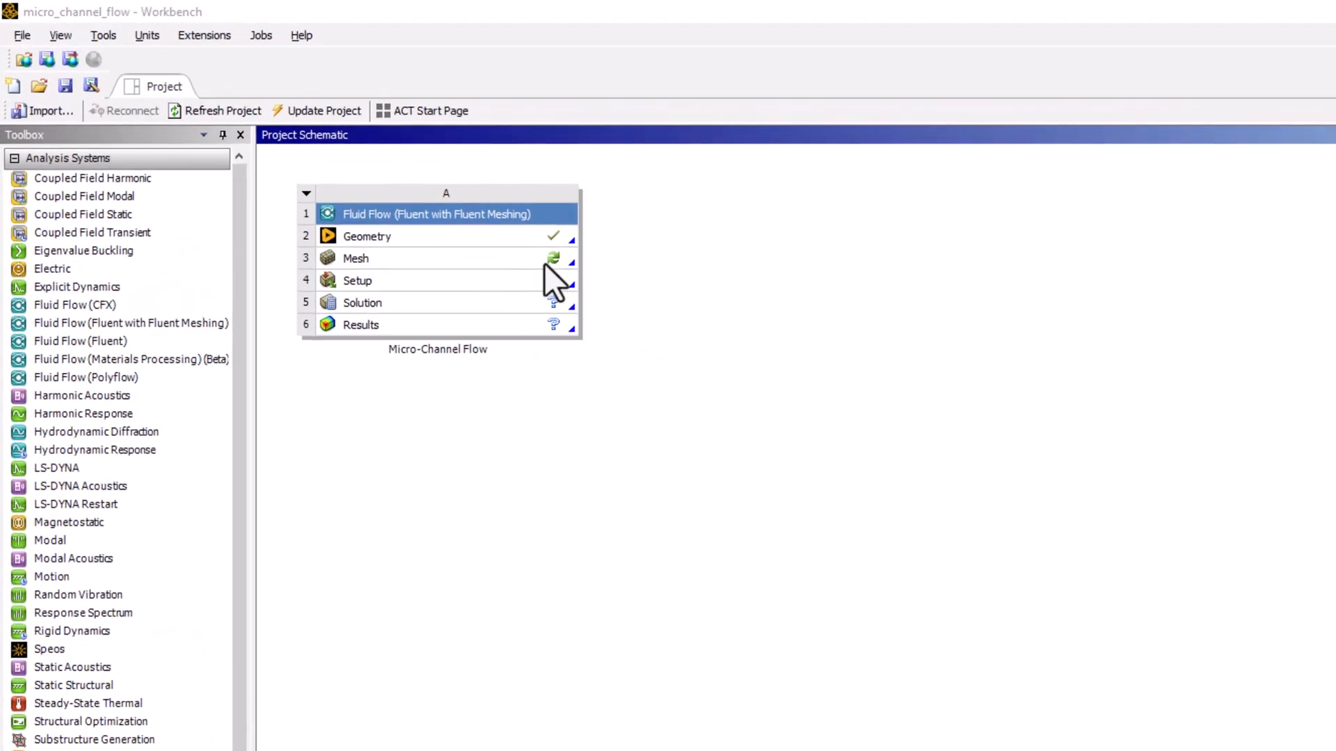
# Step: Set the CAD import units to nm in the properties of the Micro-Channel Flow system's Mesh cell
pyautogui.rightClick(536, 259)
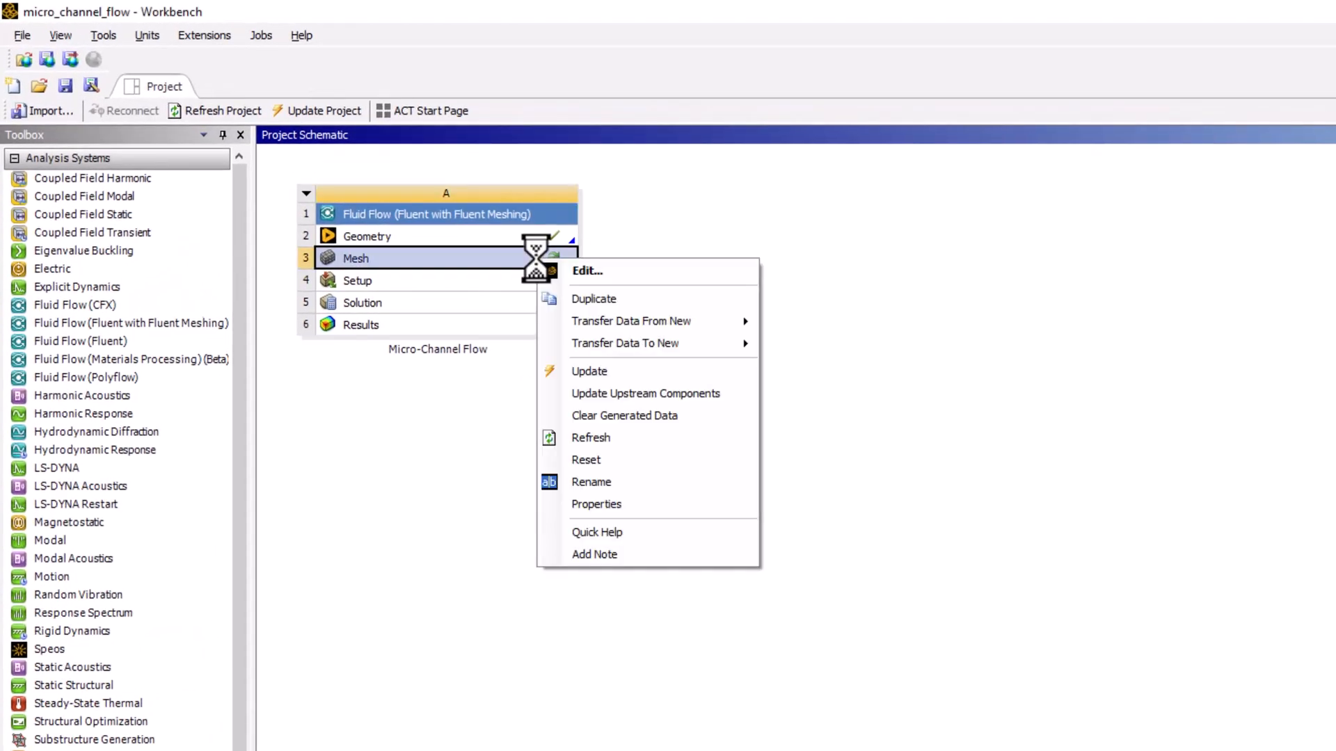
pyautogui.click(691, 500)
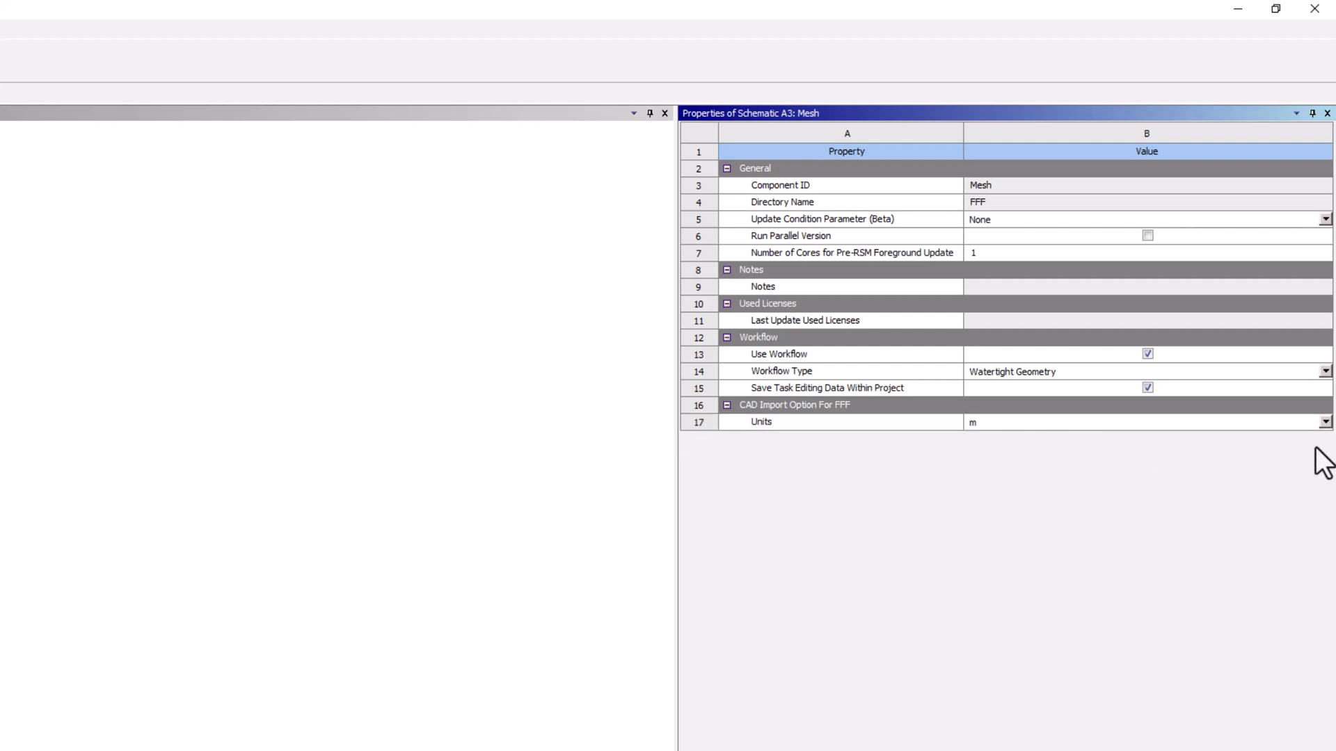
pyautogui.click(1325, 422)
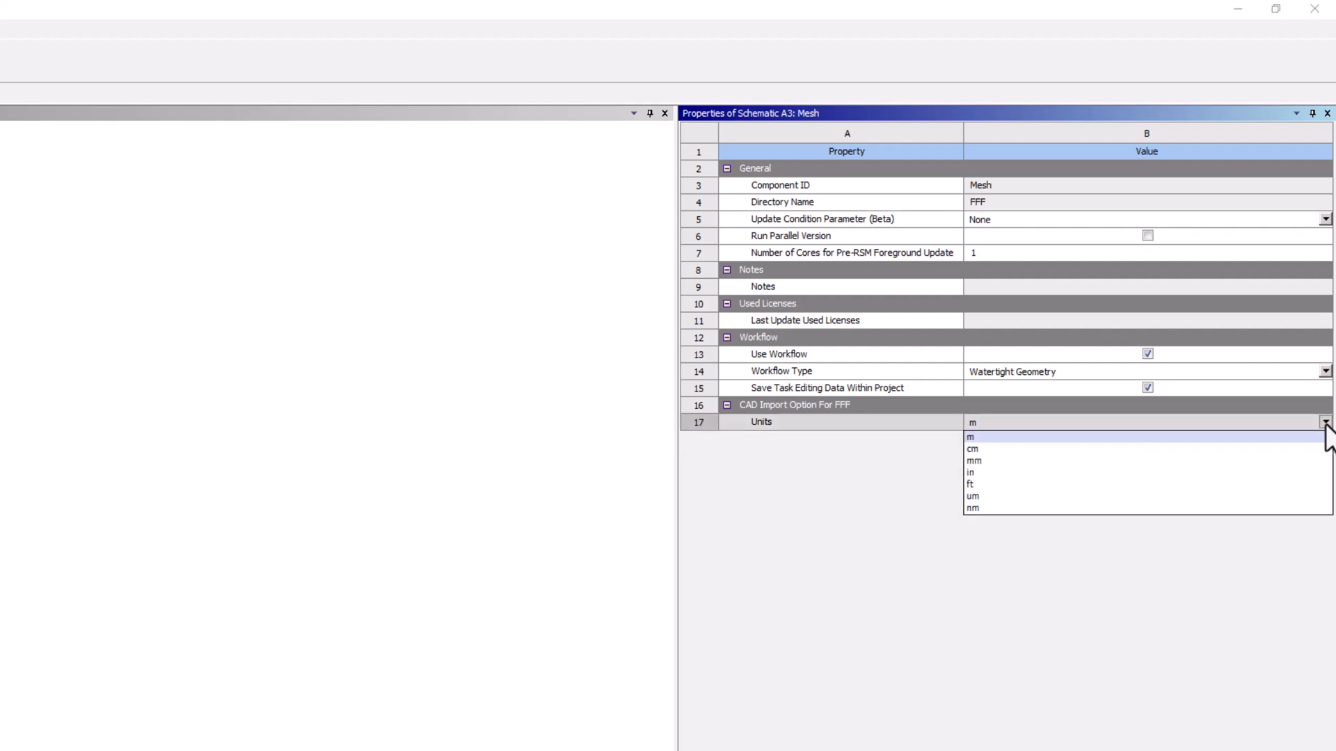
pyautogui.click(1308, 508)
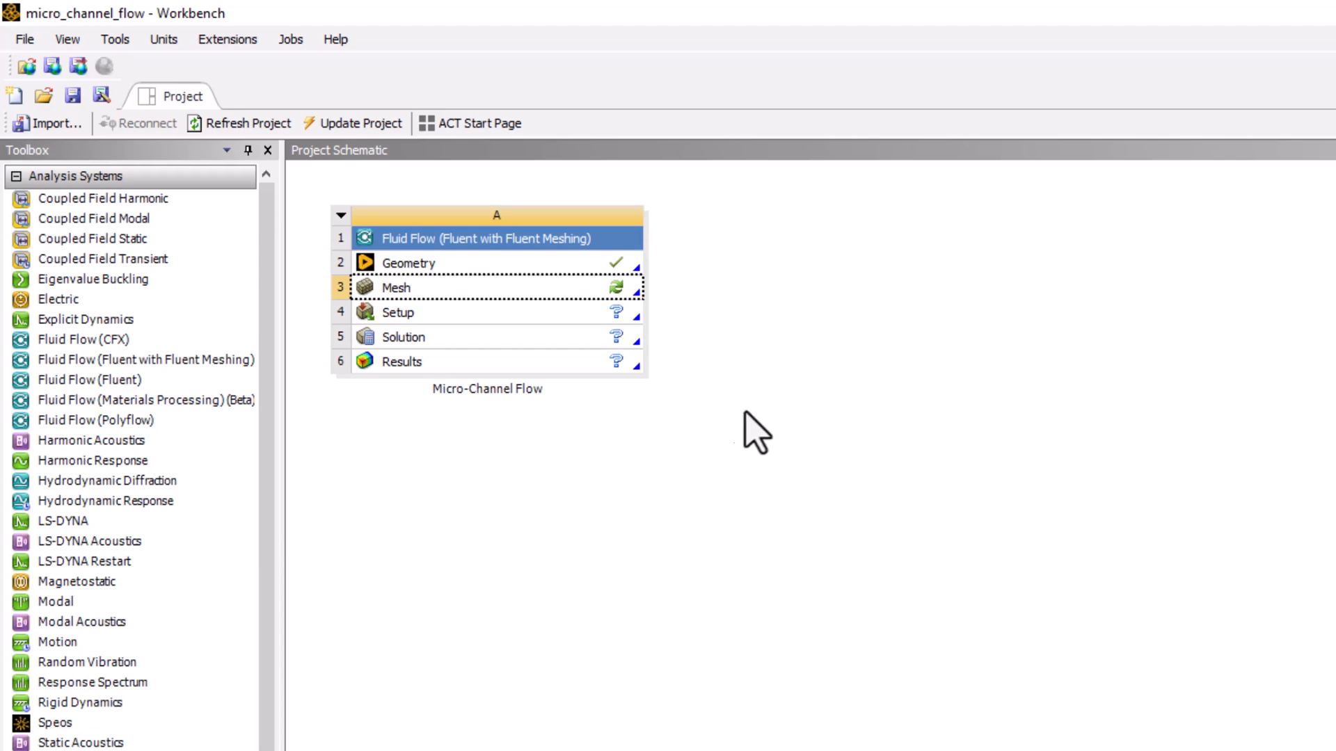
# Step: Open the Mesh cell in Fluent with 4 meshing processes and 4 solver processes
pyautogui.doubleClick(548, 288)
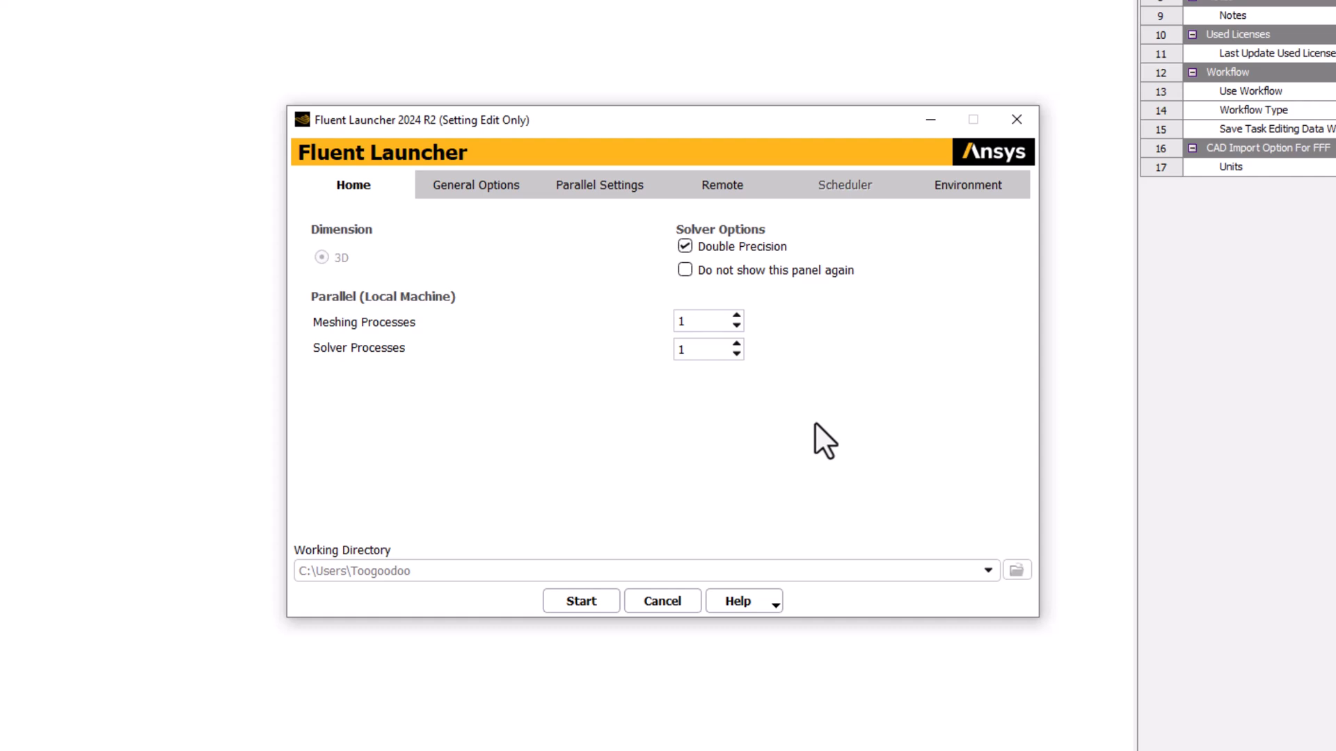
pyautogui.click(737, 315)
pyautogui.click(737, 316)
pyautogui.click(737, 315)
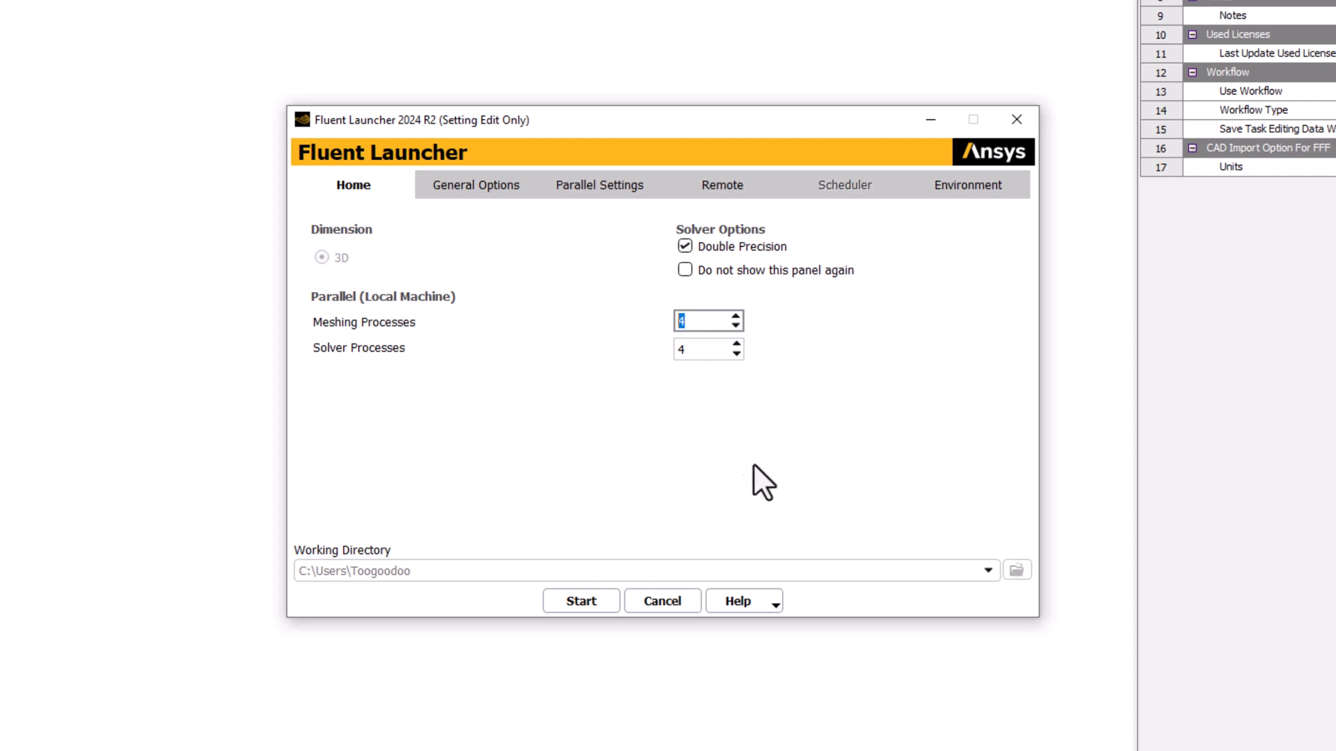
pyautogui.click(577, 604)
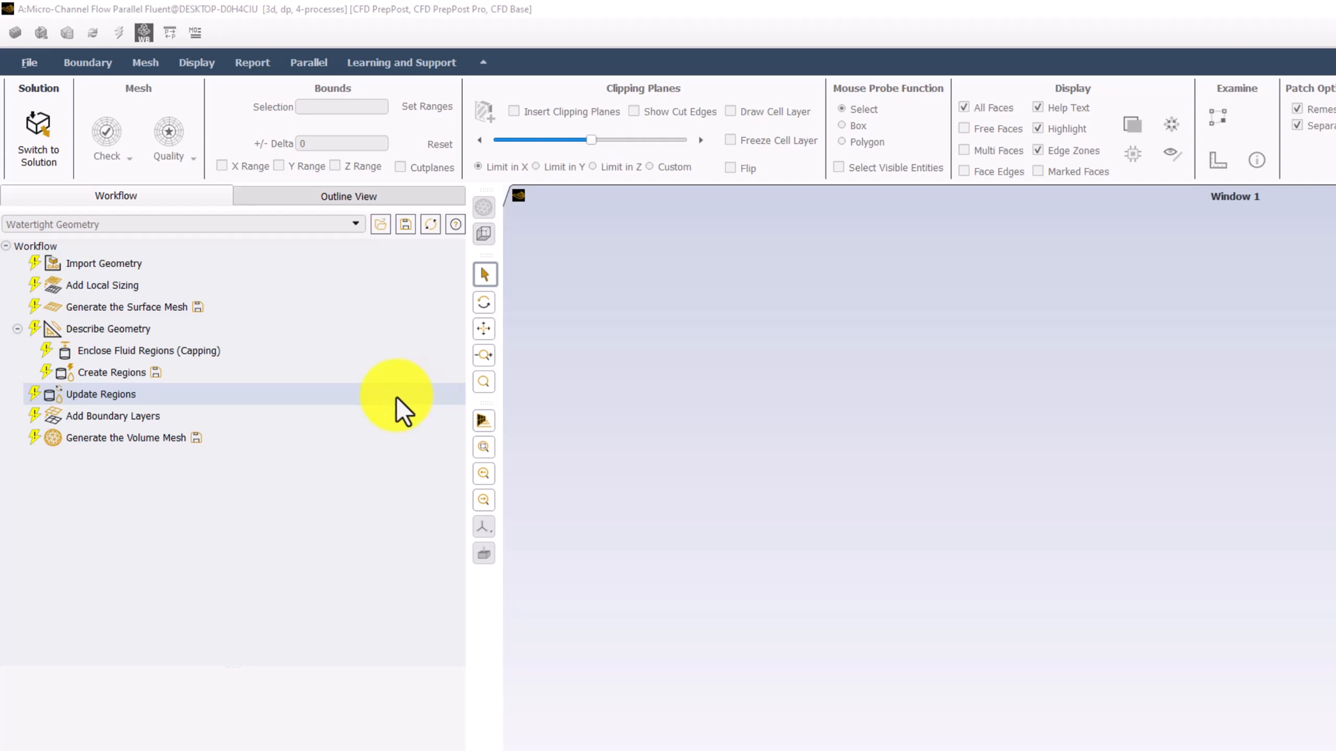
# Step: Import the micro-channel geometry into the Watertight Geometry workflow and choose yes for adding local sizing
pyautogui.click(274, 267)
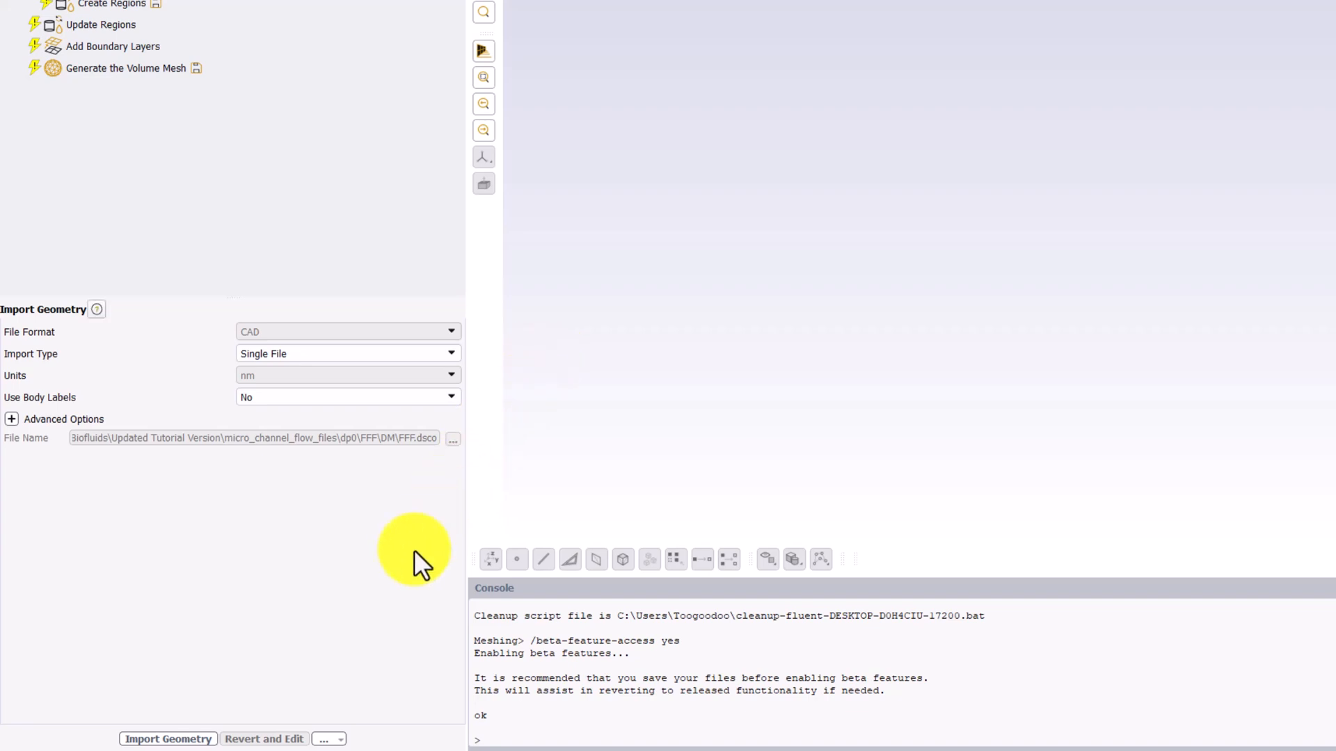
pyautogui.click(175, 738)
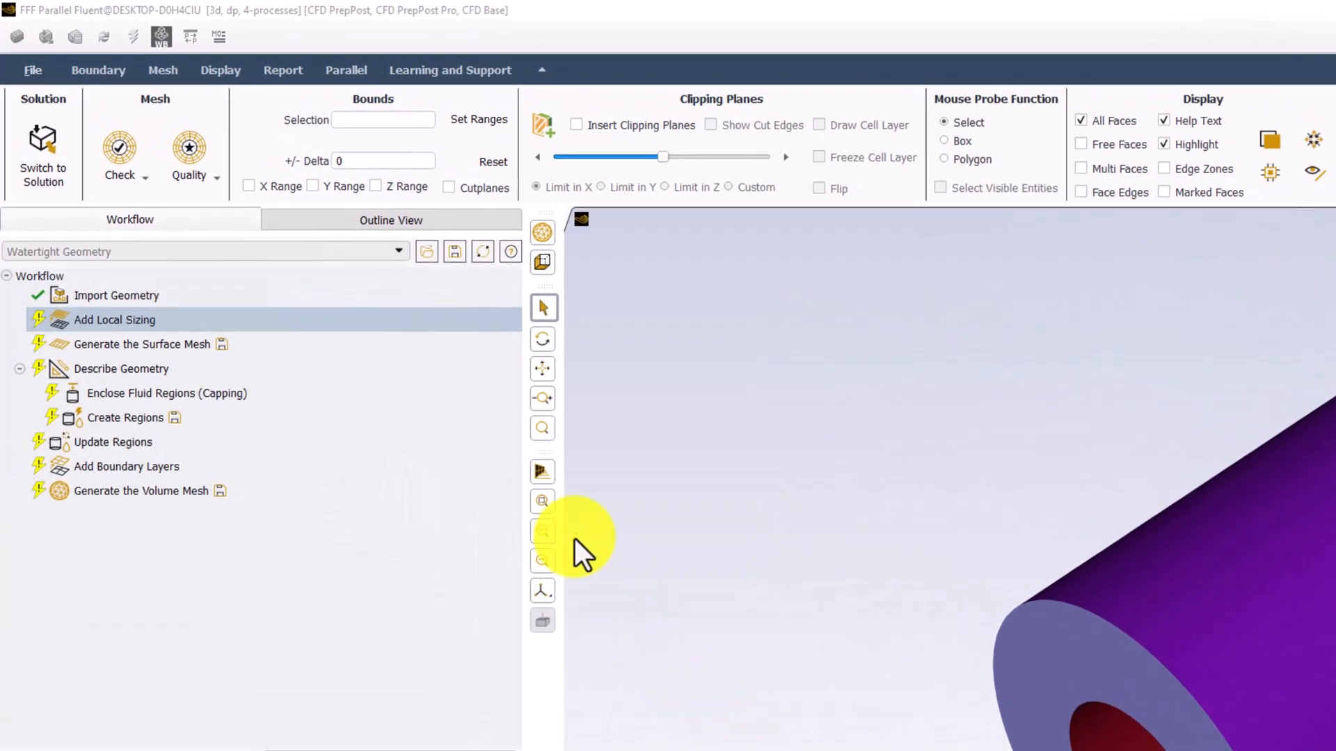
pyautogui.click(190, 316)
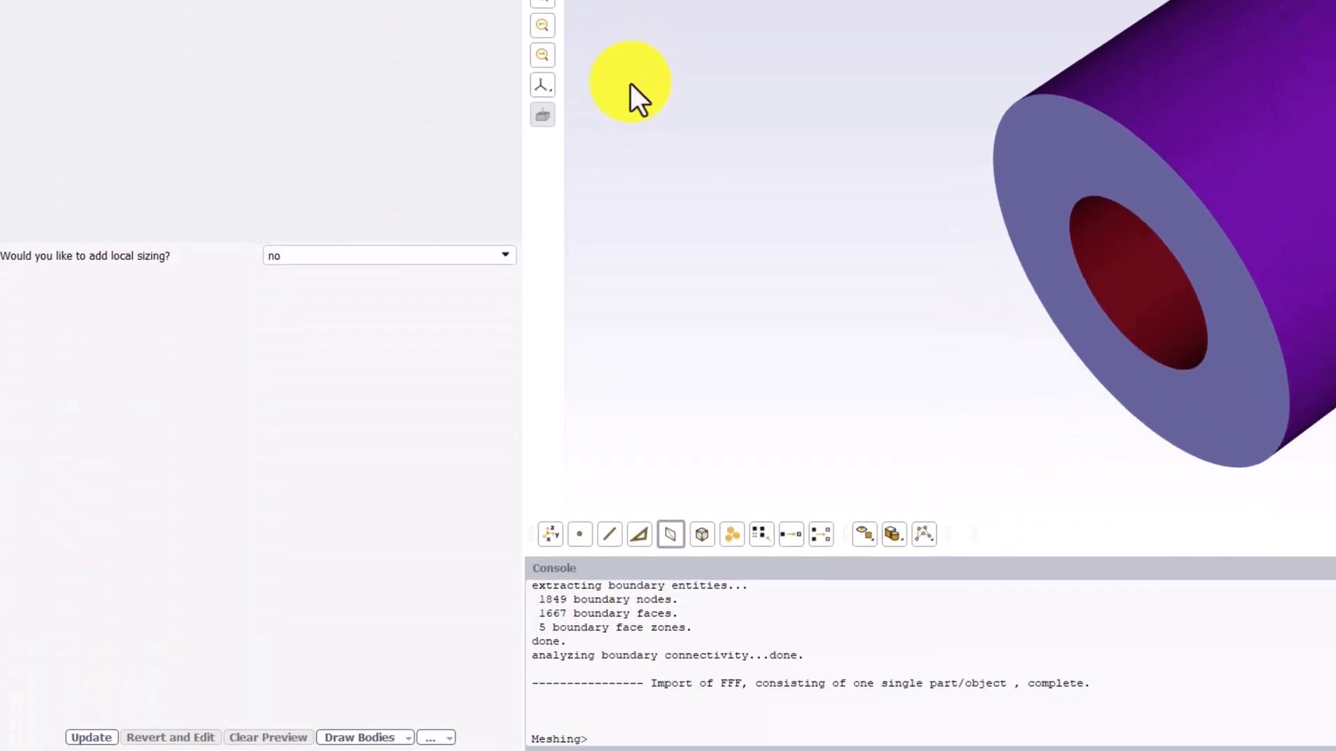
pyautogui.click(422, 257)
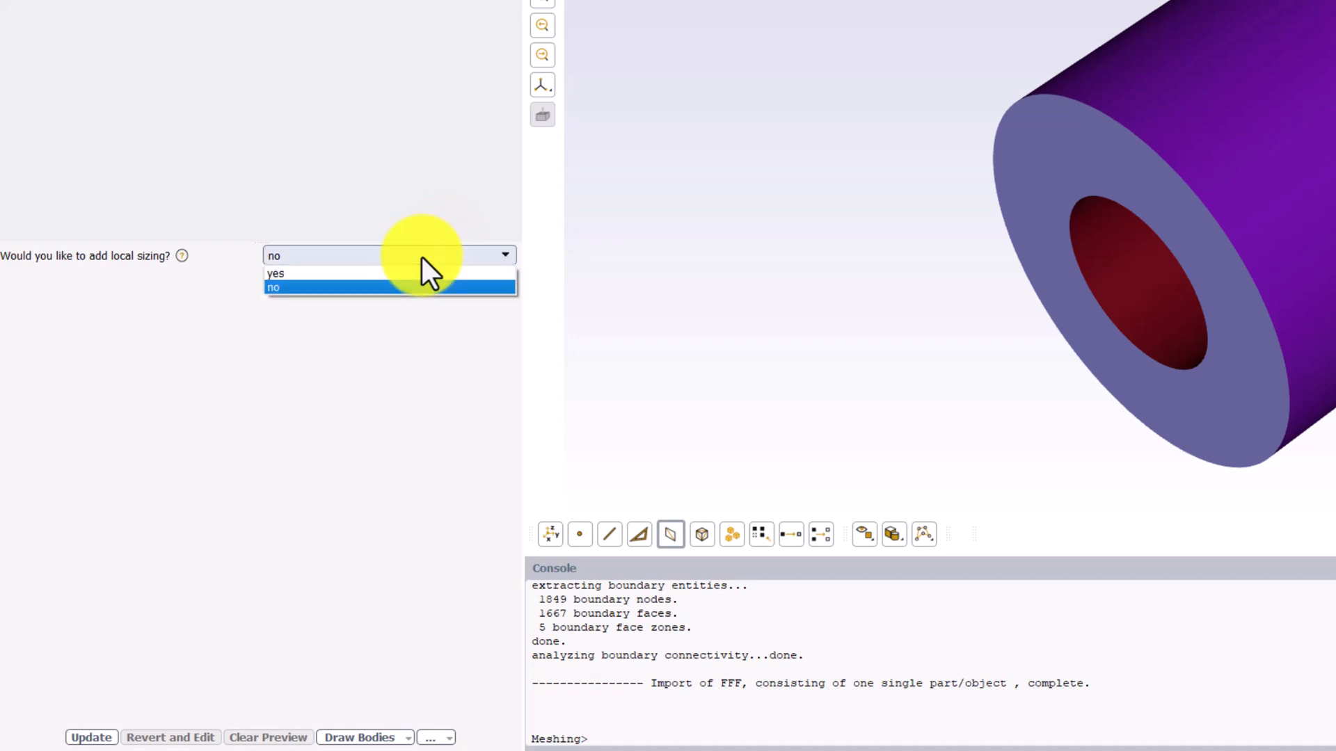
pyautogui.click(421, 274)
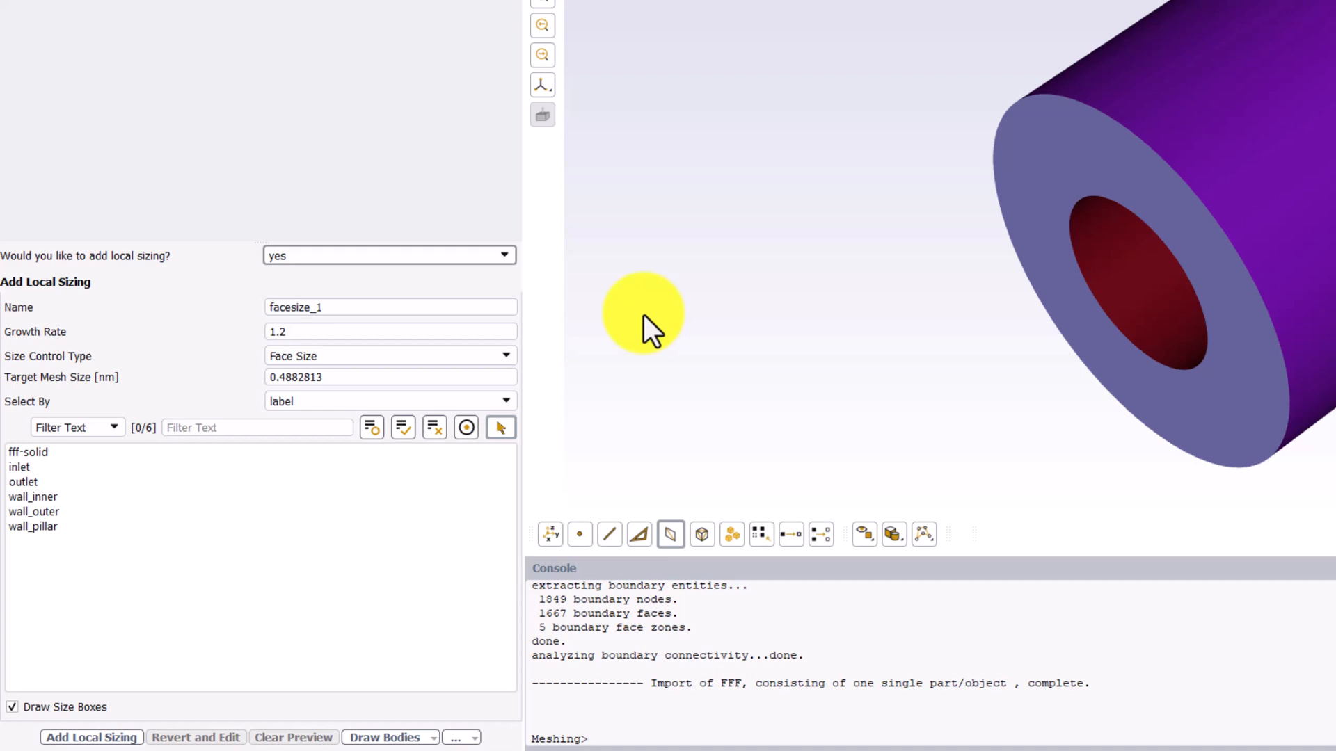
# Step: Name the local face sizing body-sizing and set its target mesh size to 10 nm
pyautogui.doubleClick(420, 307)
pyautogui.write('bod')
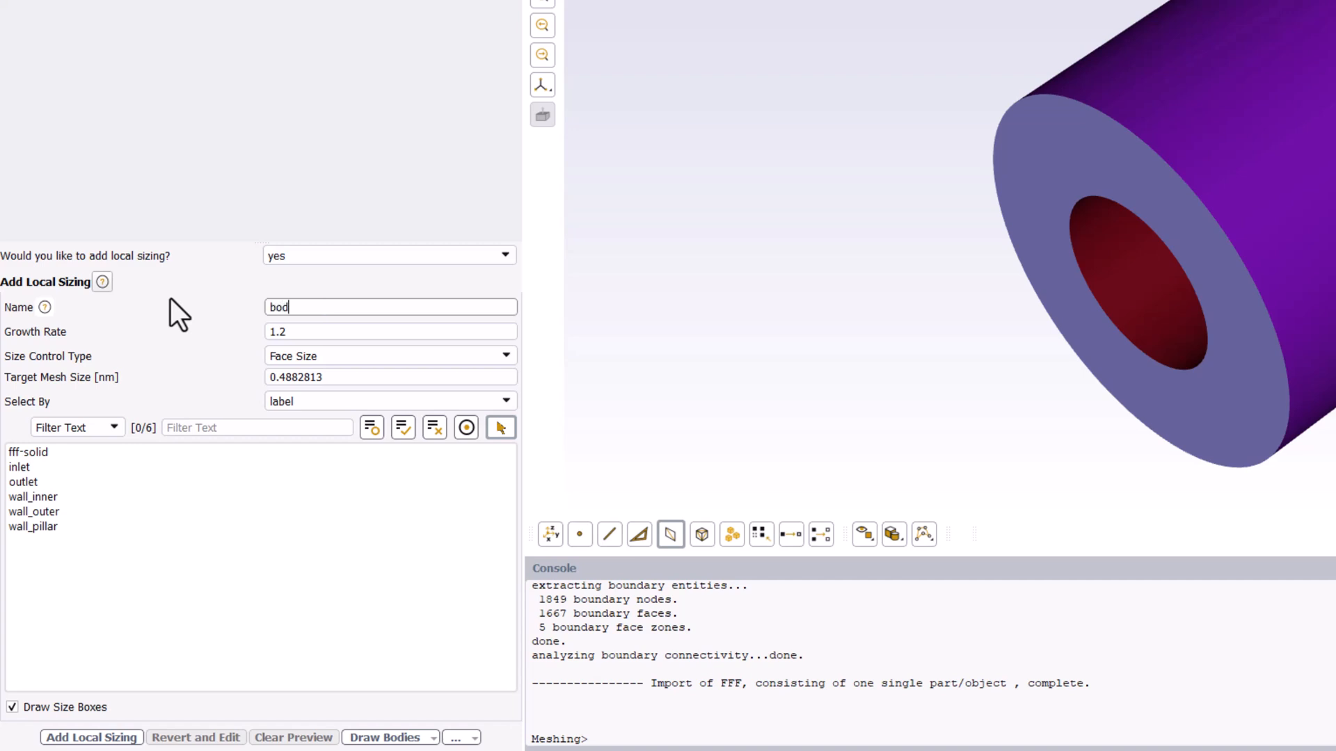
pyautogui.write('y-sizing')
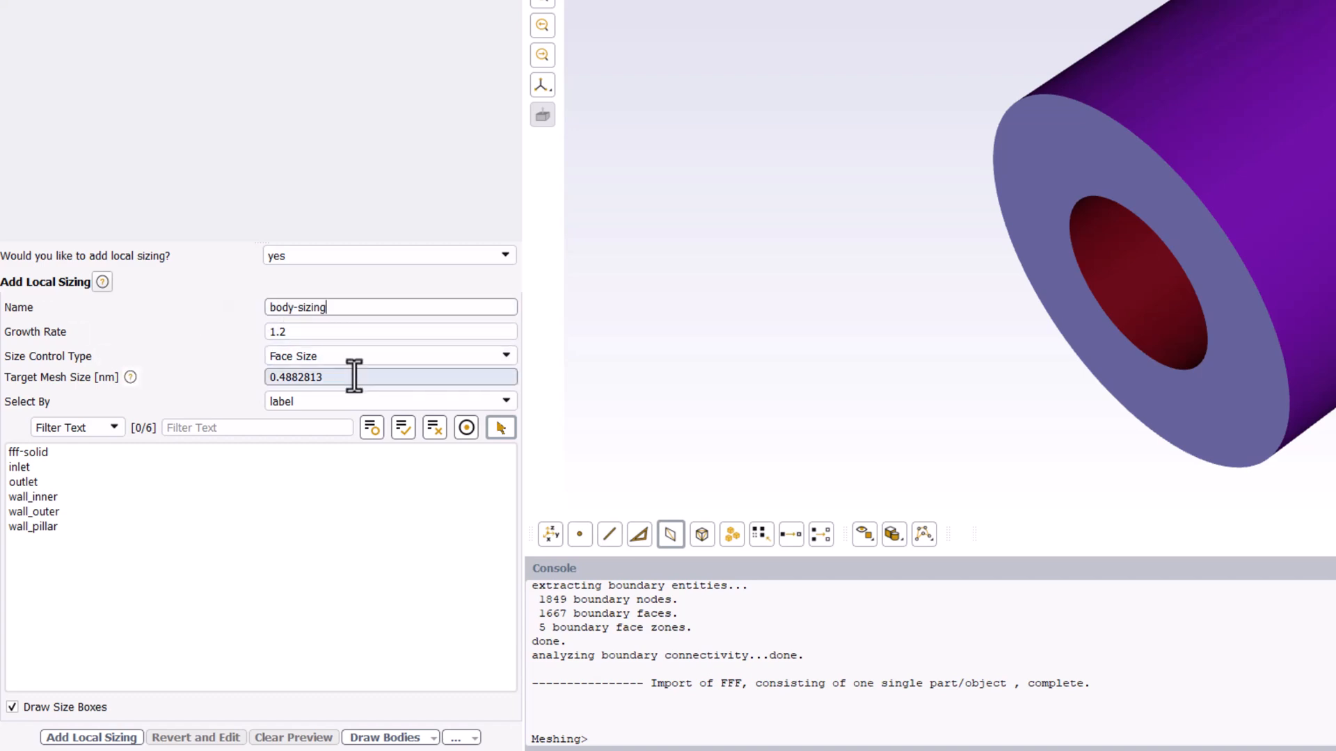
pyautogui.moveTo(349, 379); pyautogui.dragTo(250, 379)
pyautogui.write('10')
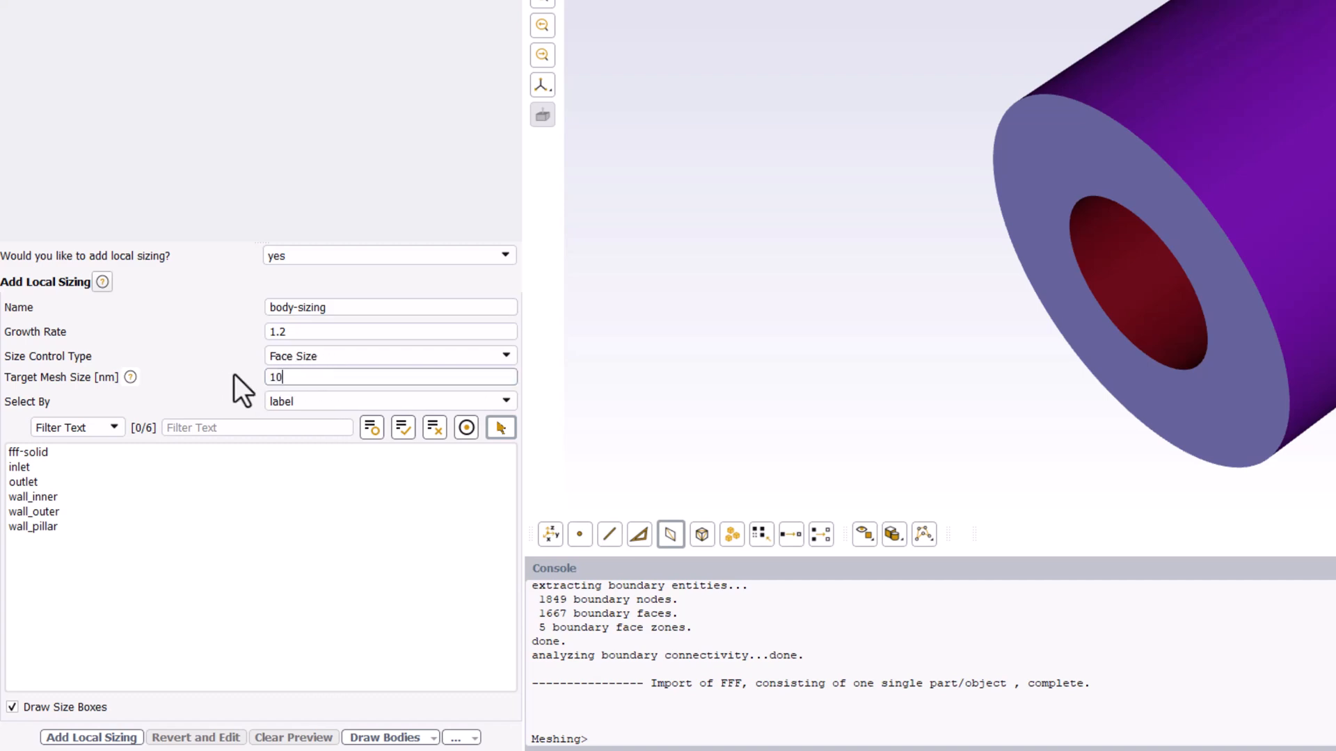
pyautogui.click(229, 371)
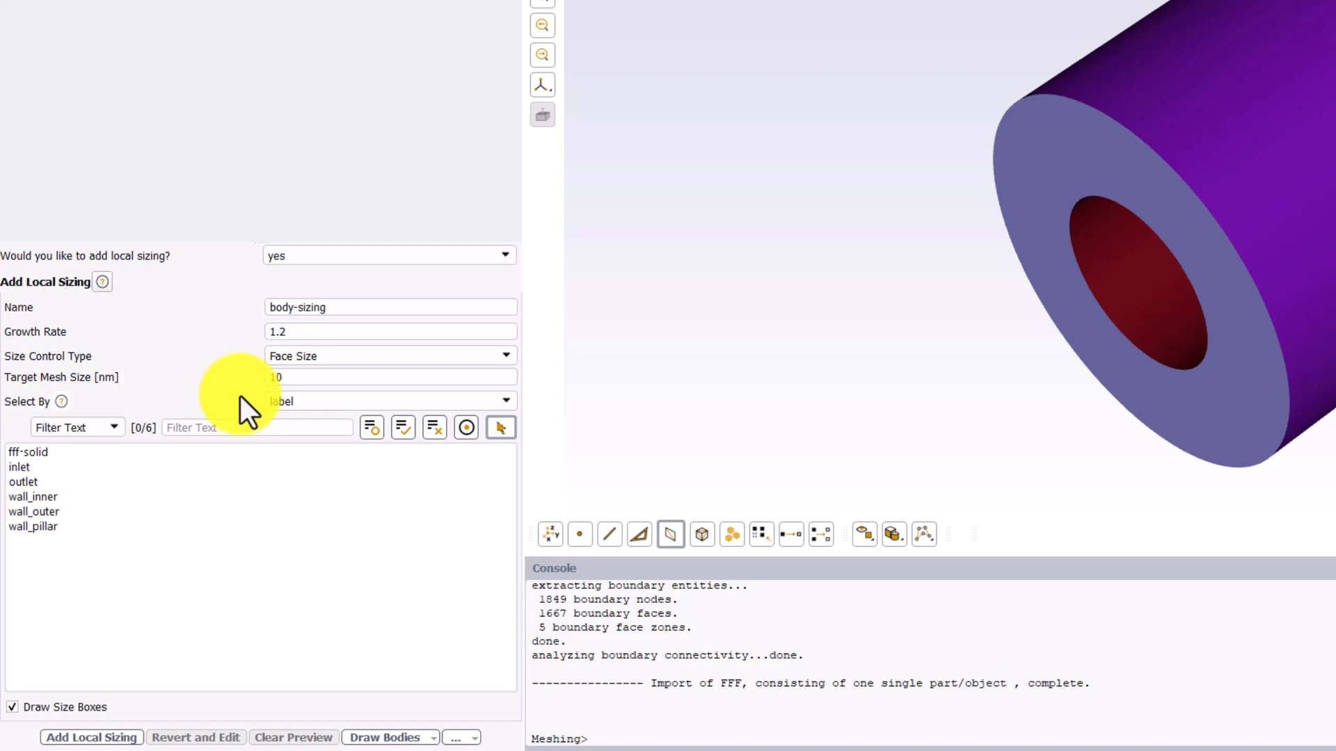
# Step: Assign body-sizing to the inlet, outlet, wall_inner and wall_outer labels and add the local sizing
pyautogui.click(281, 465)
pyautogui.click(284, 482)
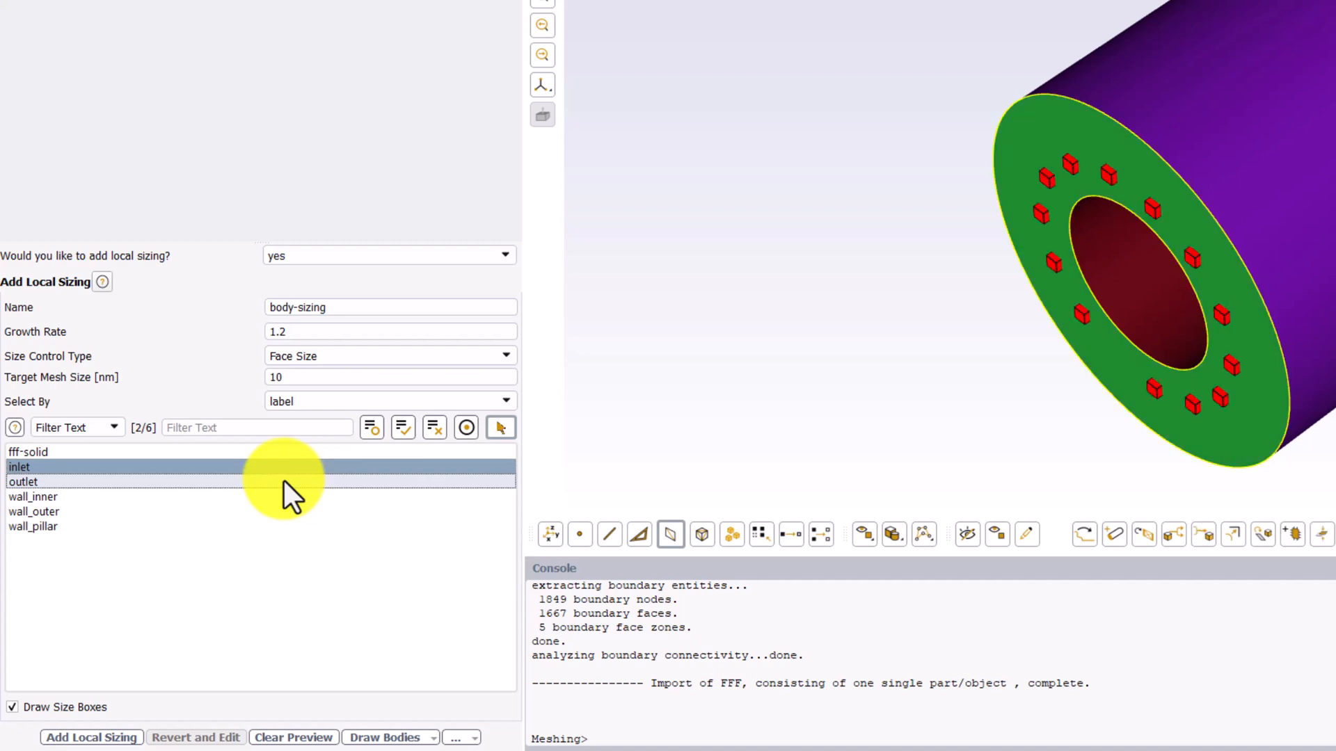
pyautogui.click(294, 495)
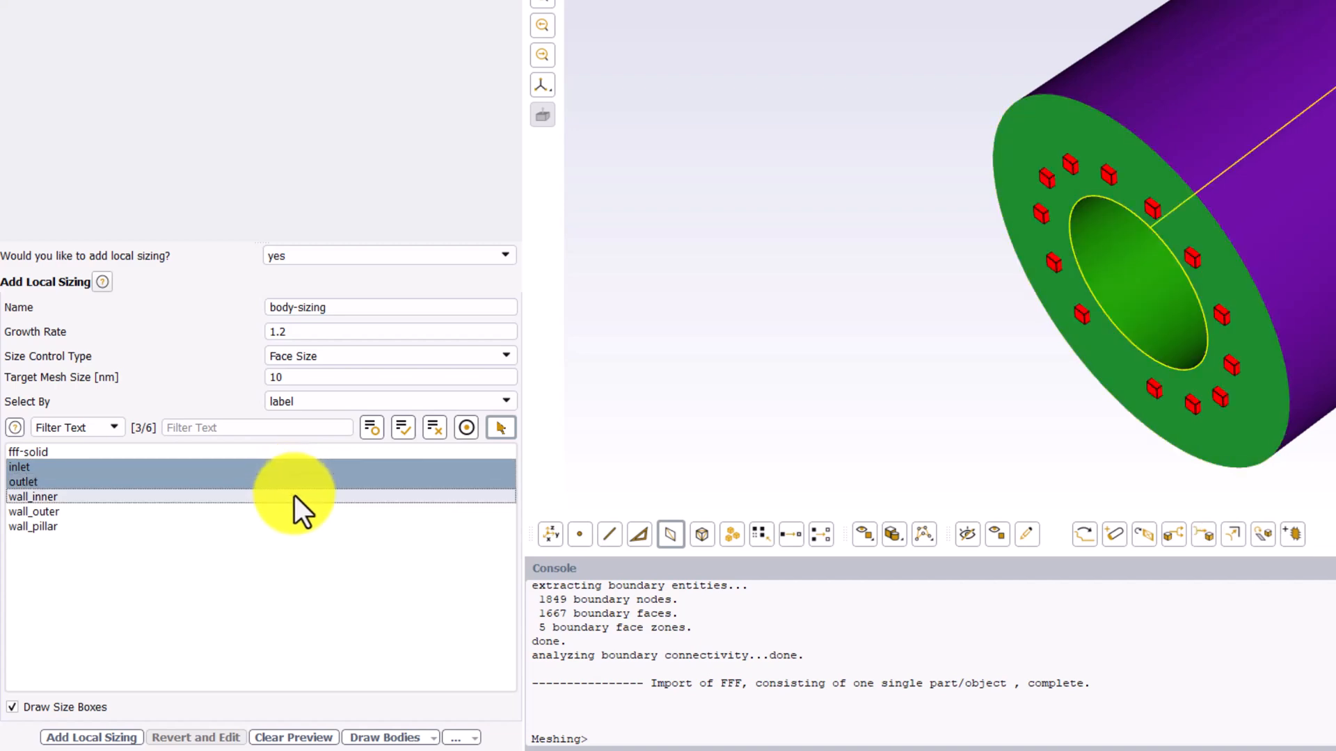
pyautogui.click(303, 508)
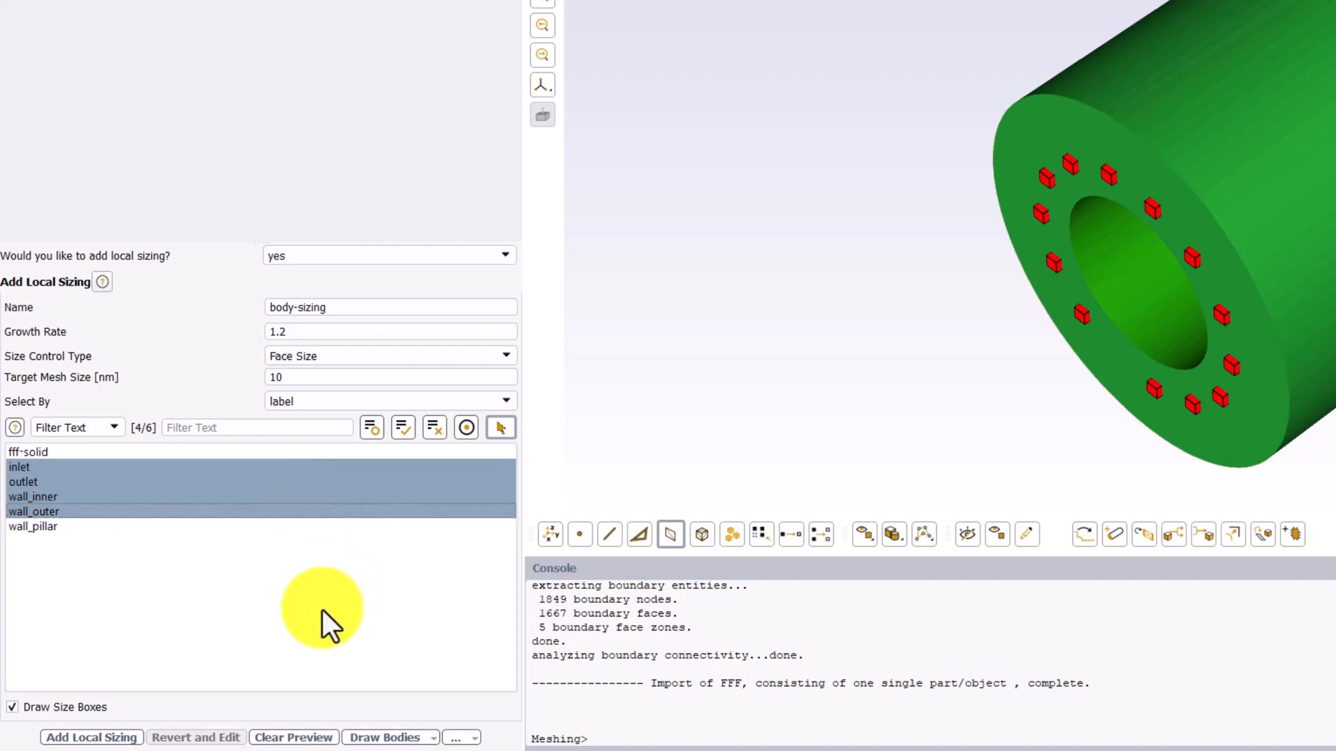
pyautogui.click(104, 737)
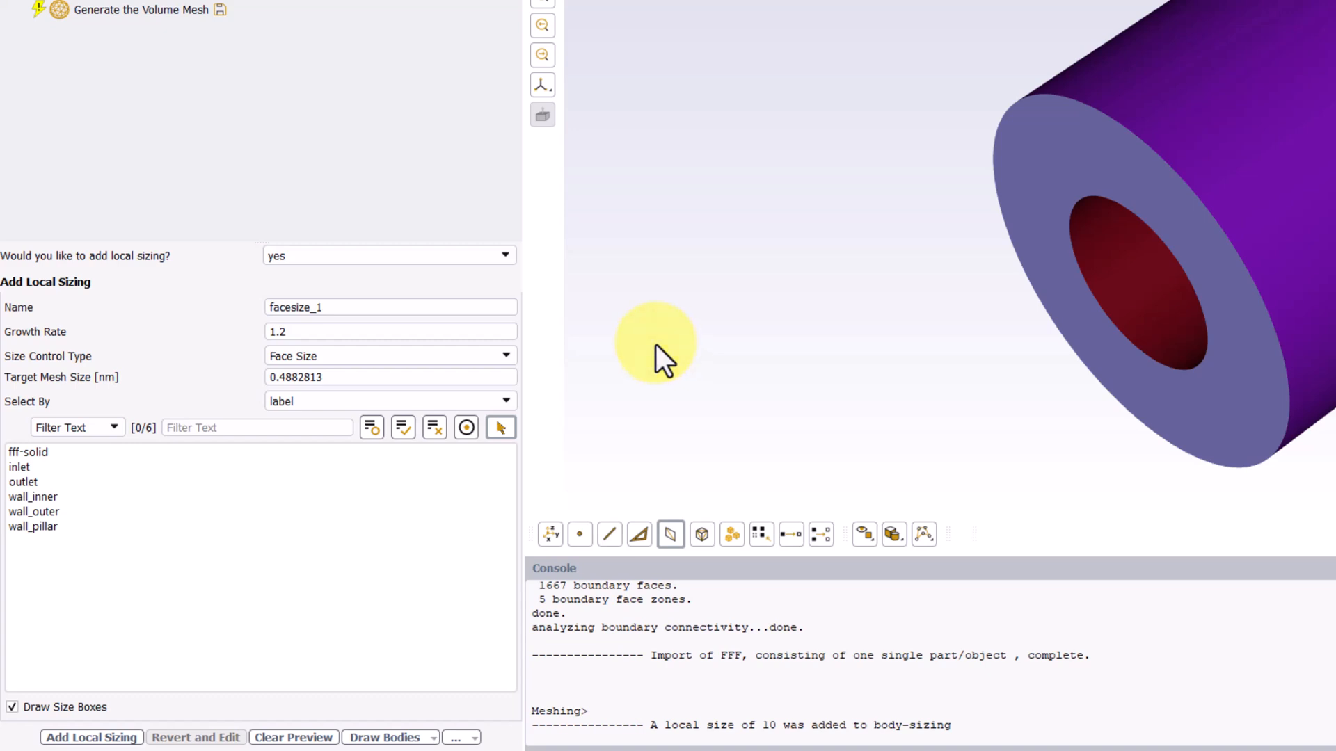
# Step: Add a second local face sizing named obstr-sizing with a 1 nm target mesh size on the wall_pillar label
pyautogui.moveTo(406, 307); pyautogui.dragTo(238, 315)
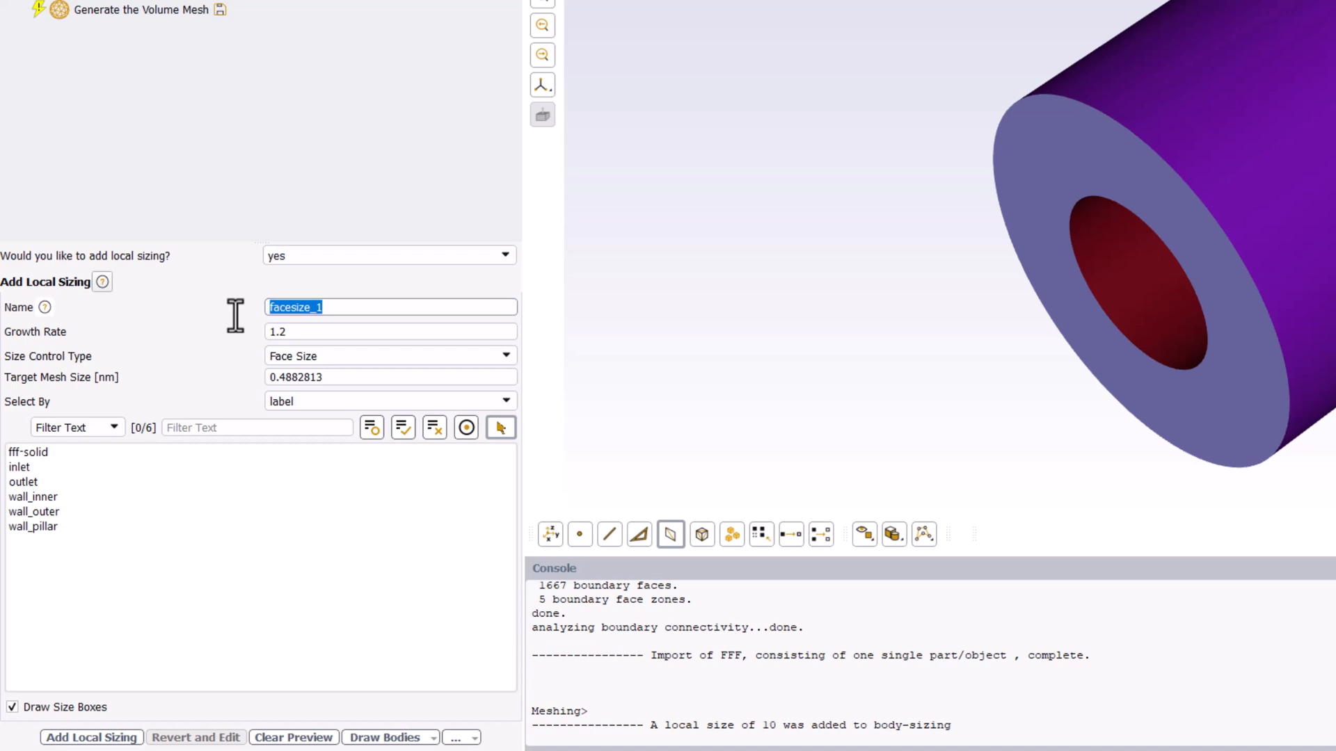
pyautogui.write('obstr-sizing')
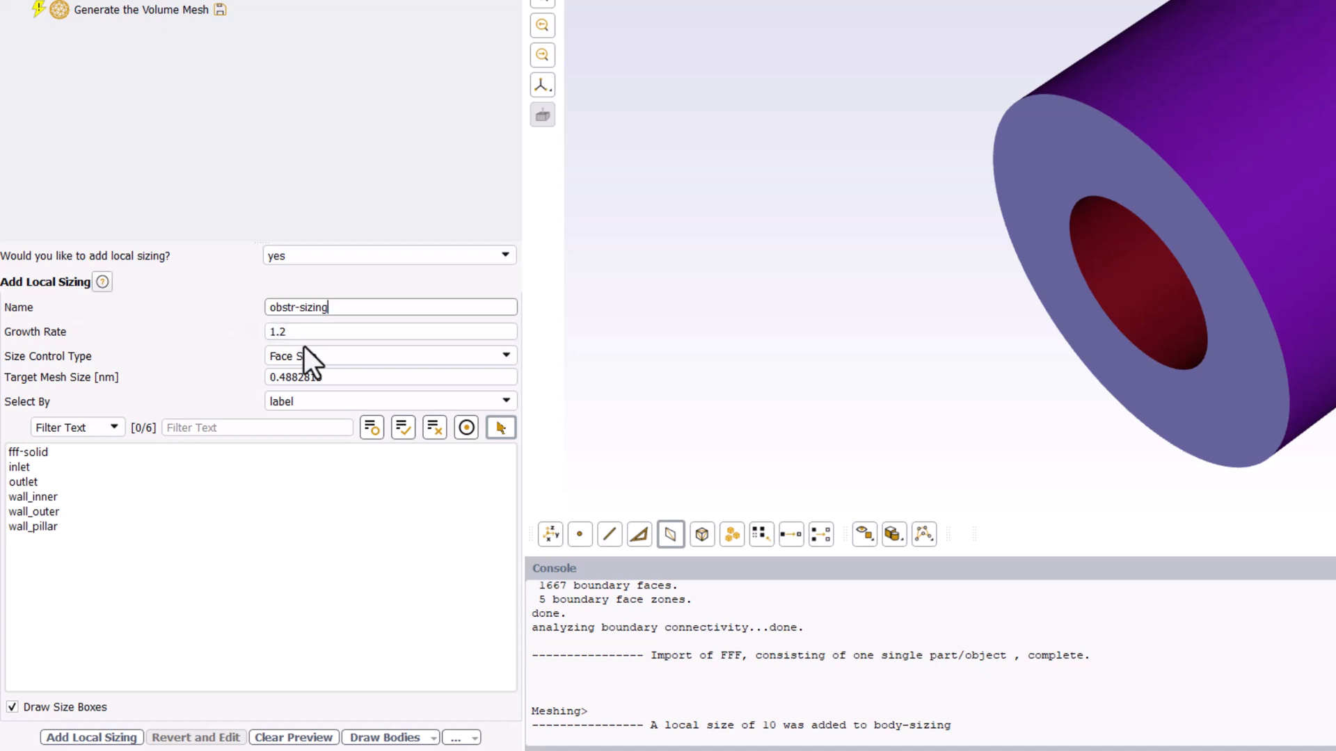
pyautogui.moveTo(348, 378); pyautogui.dragTo(245, 377)
pyautogui.write('1')
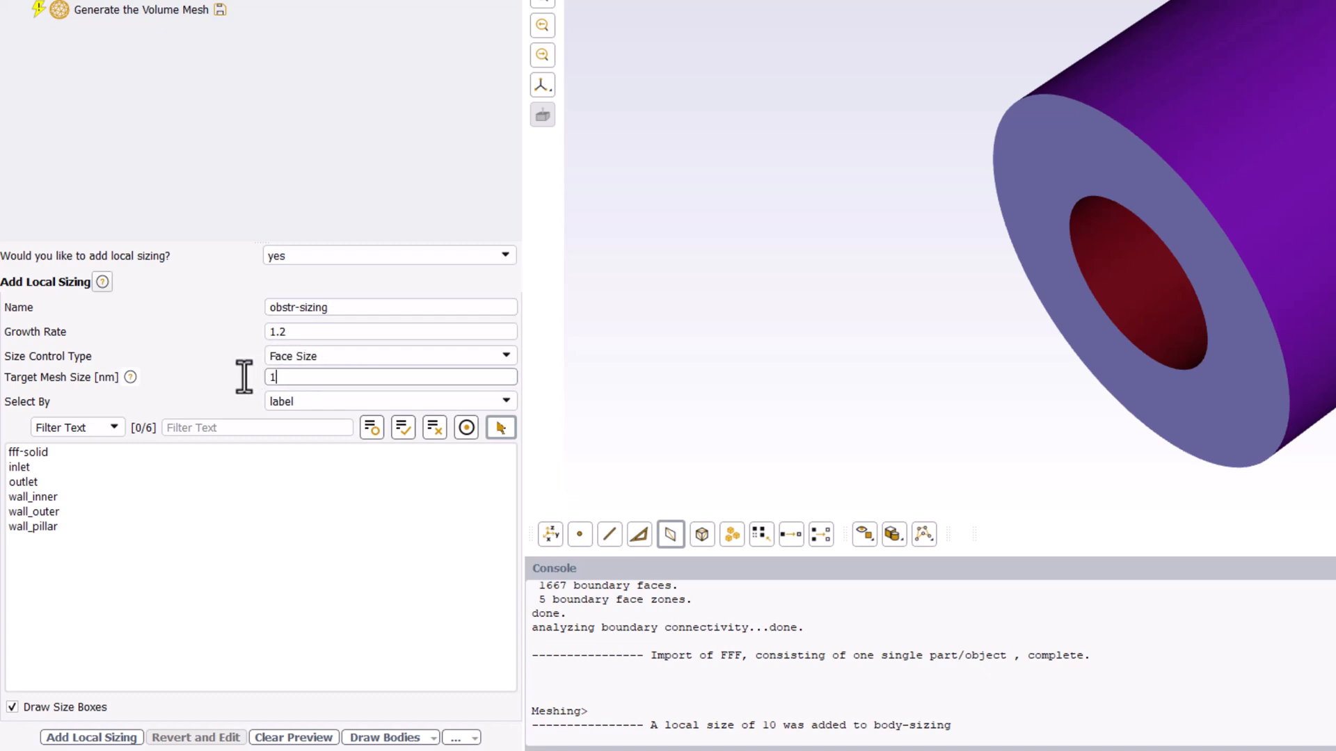
pyautogui.click(202, 375)
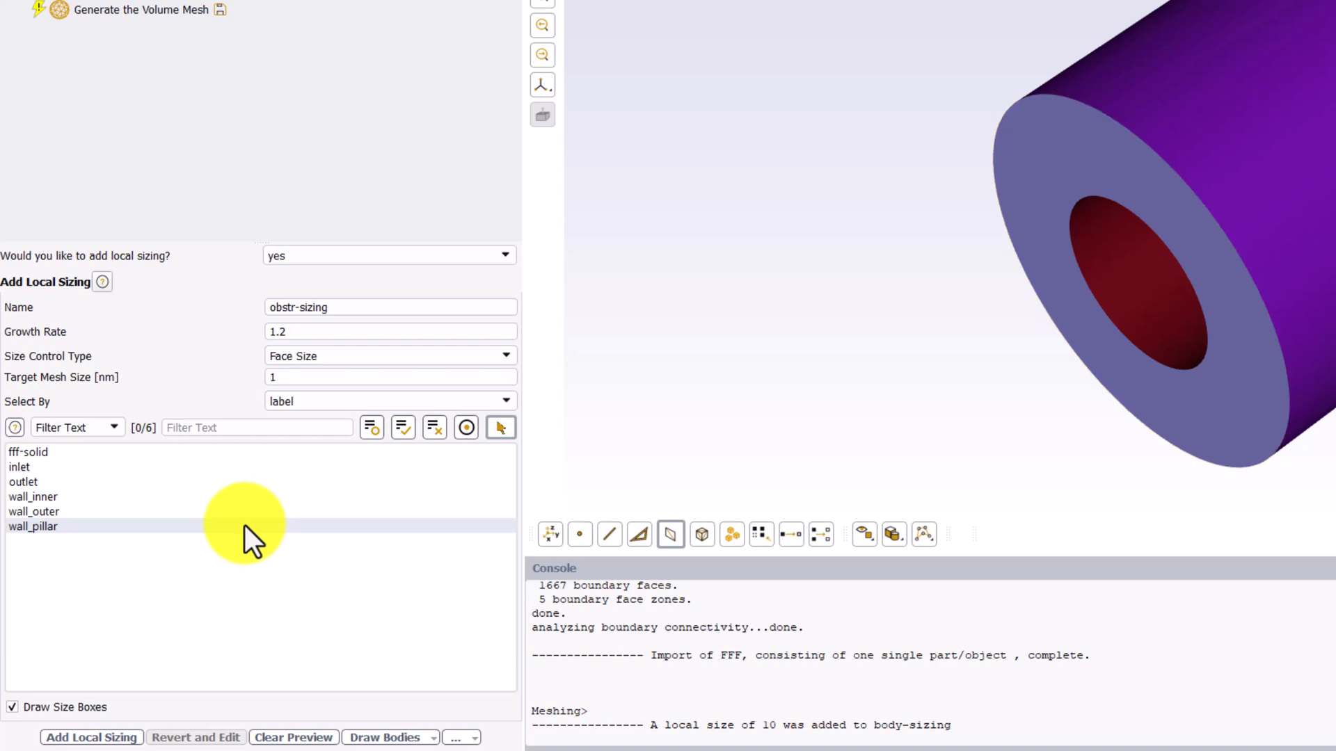
pyautogui.click(245, 525)
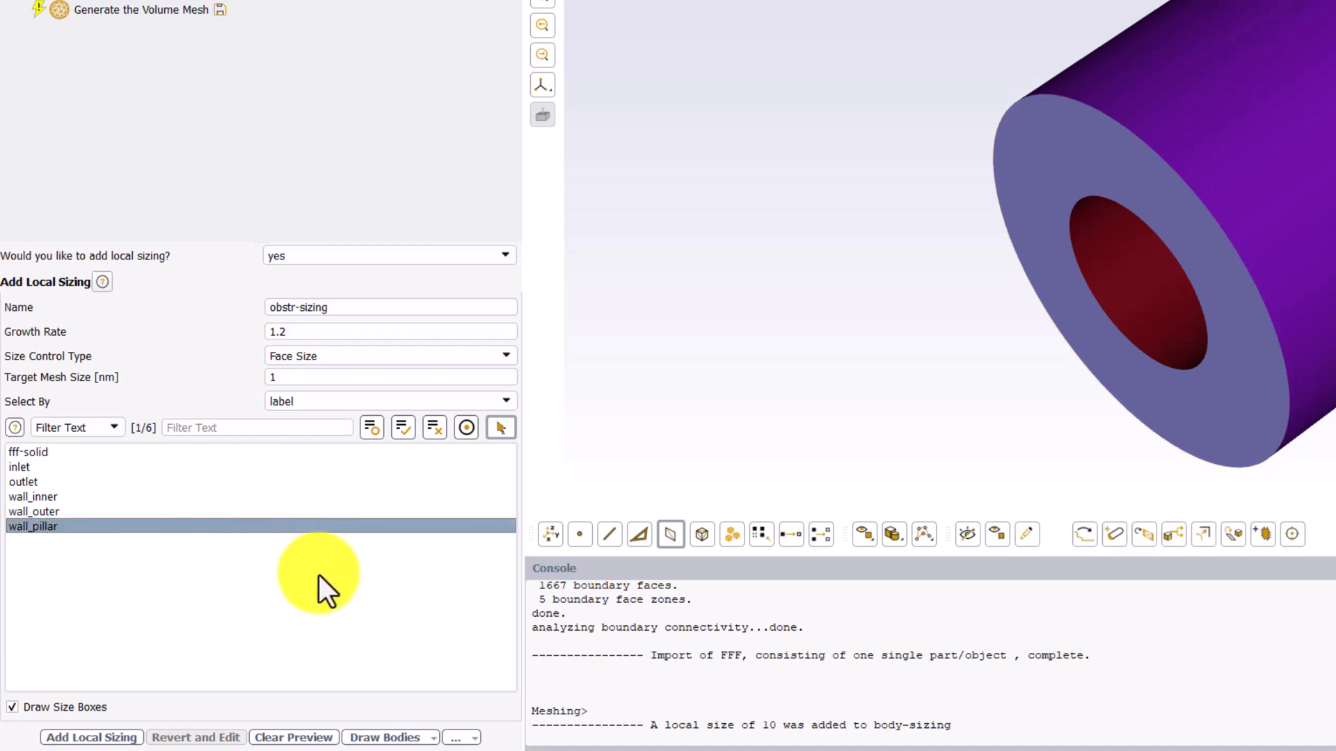
pyautogui.click(101, 742)
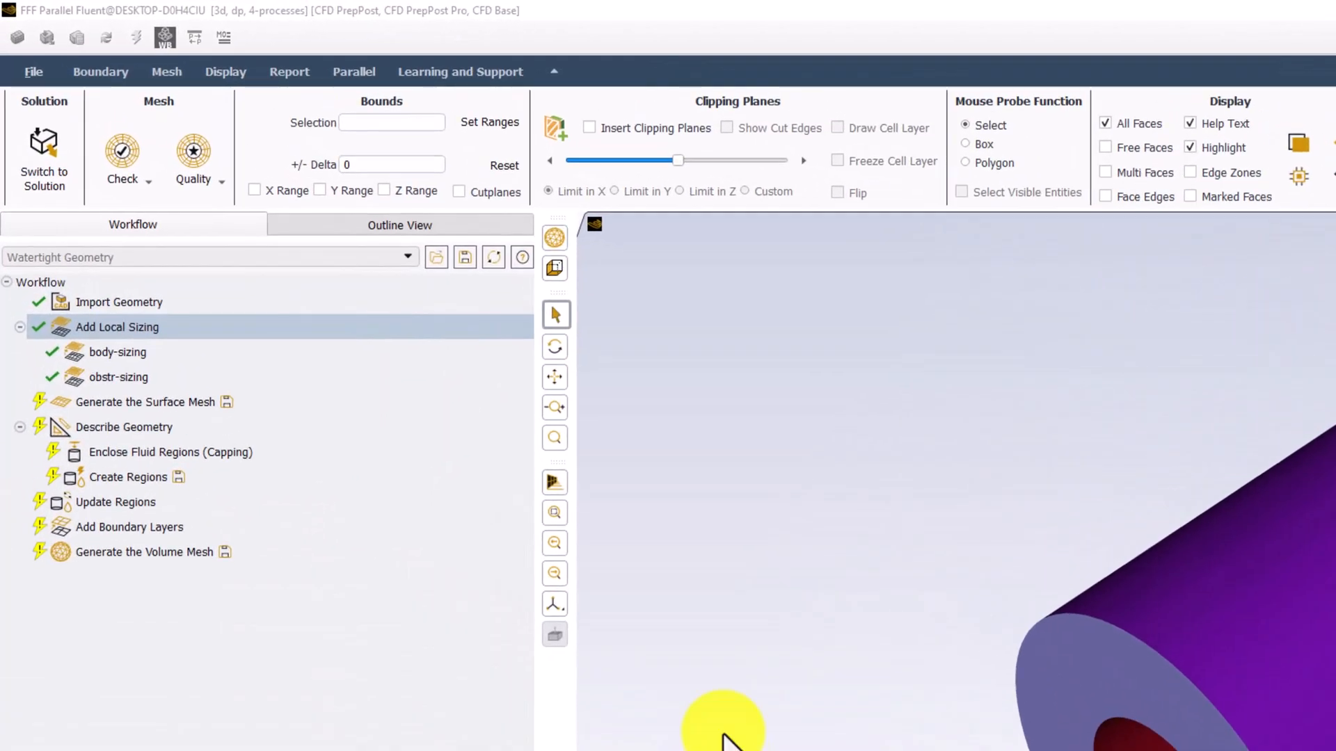
# Step: Generate the surface mesh with the default settings and describe the geometry as only fluid regions with no voids
pyautogui.click(426, 402)
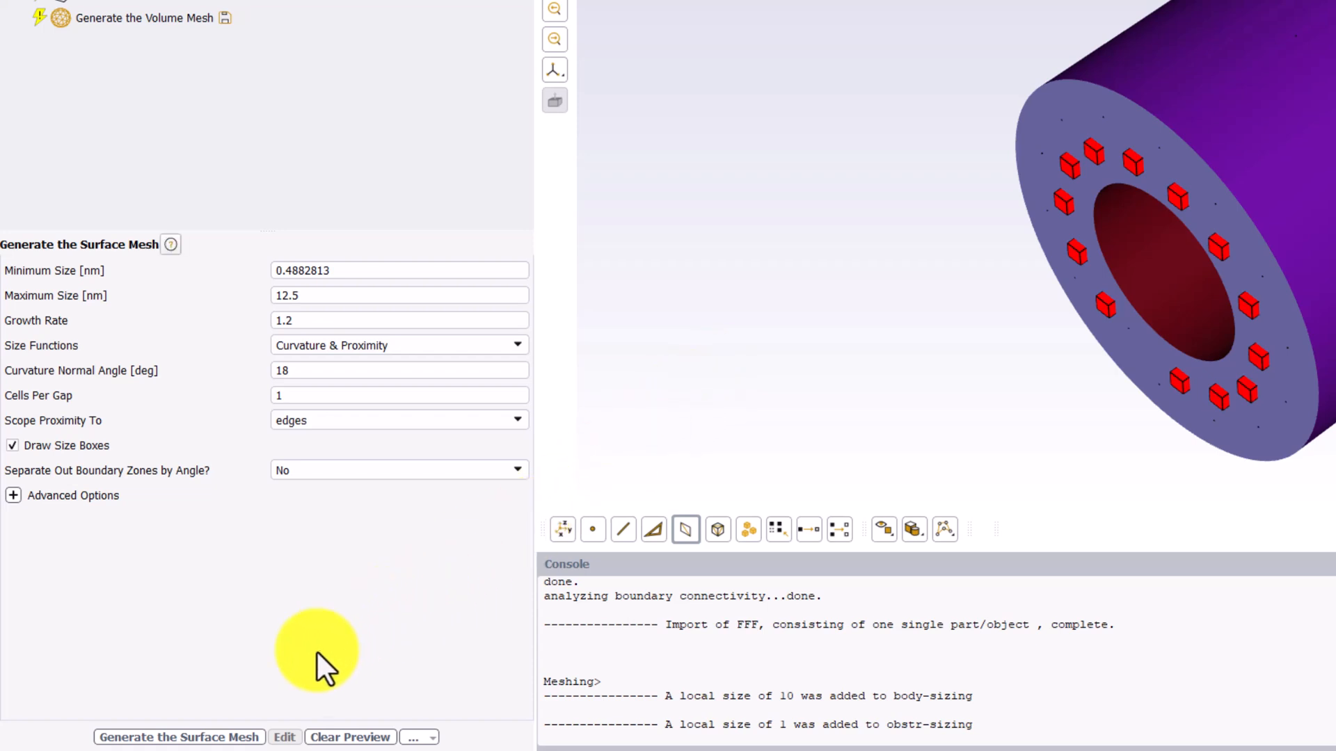
pyautogui.click(188, 736)
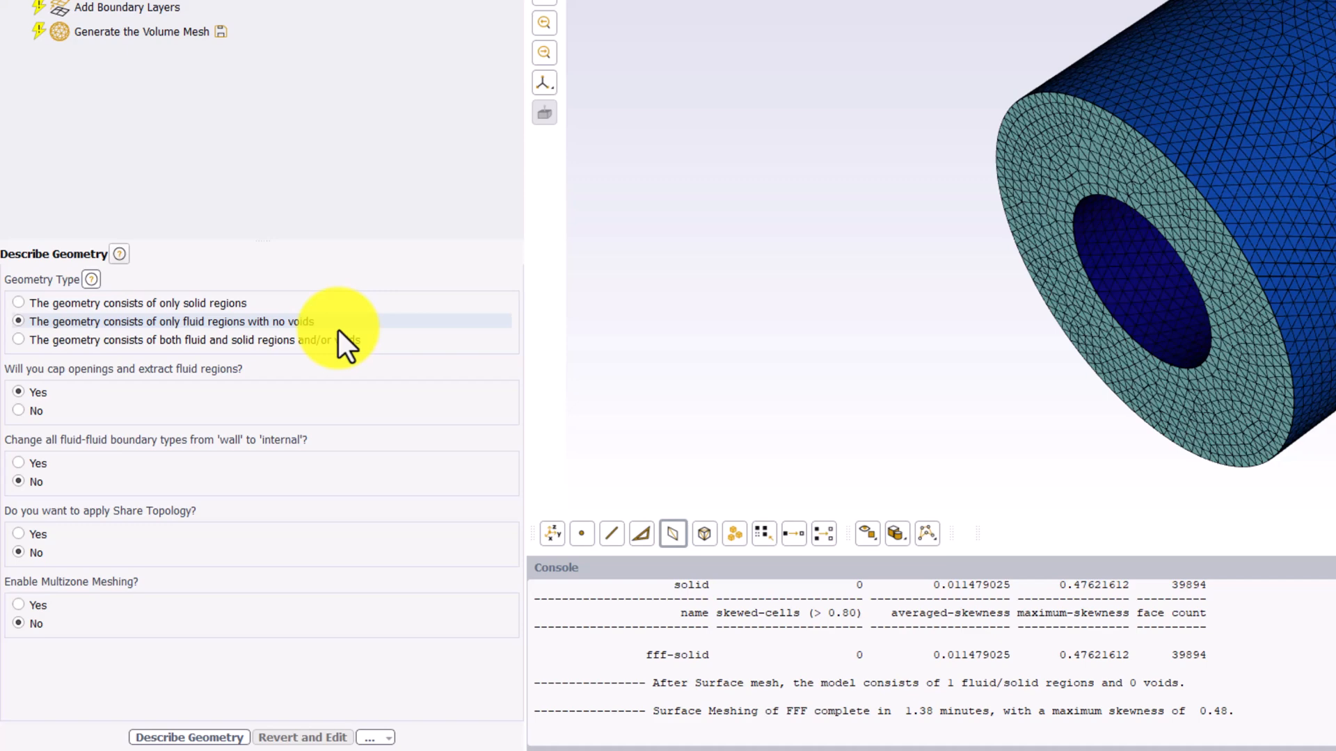
pyautogui.click(338, 325)
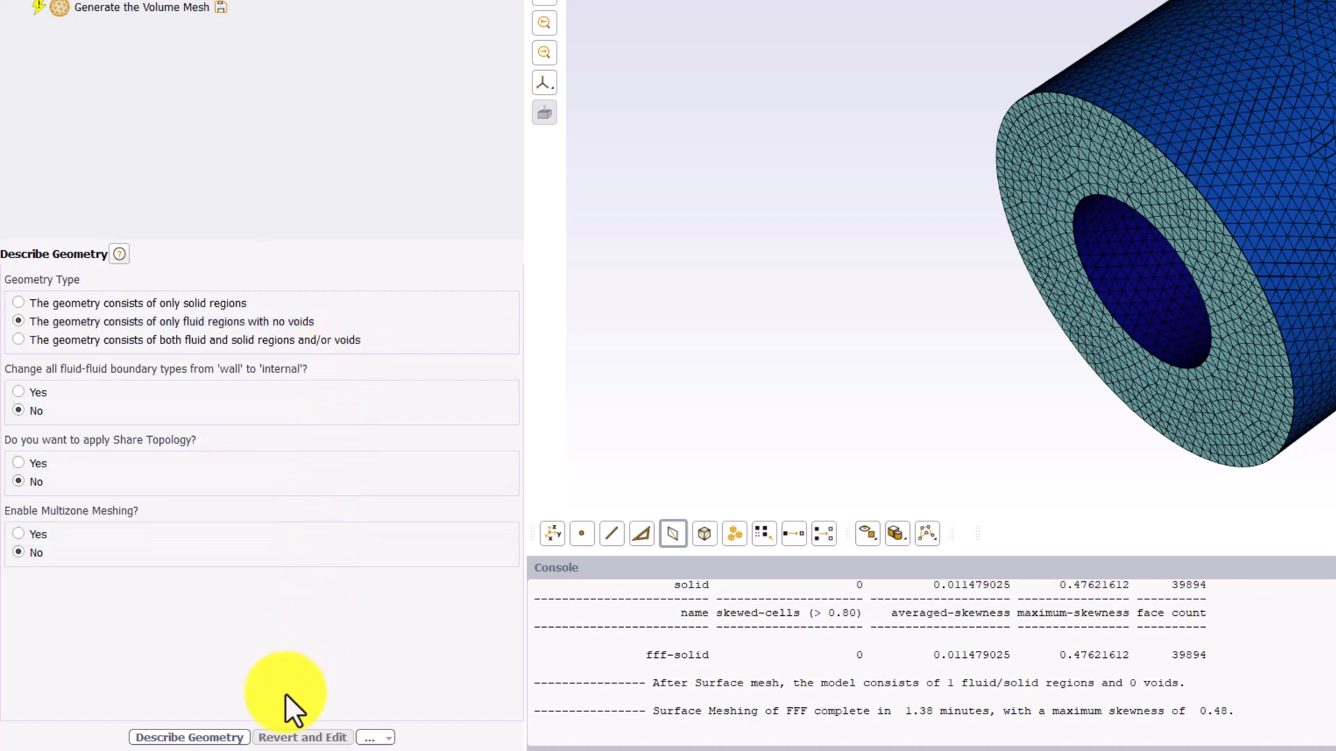
pyautogui.click(218, 737)
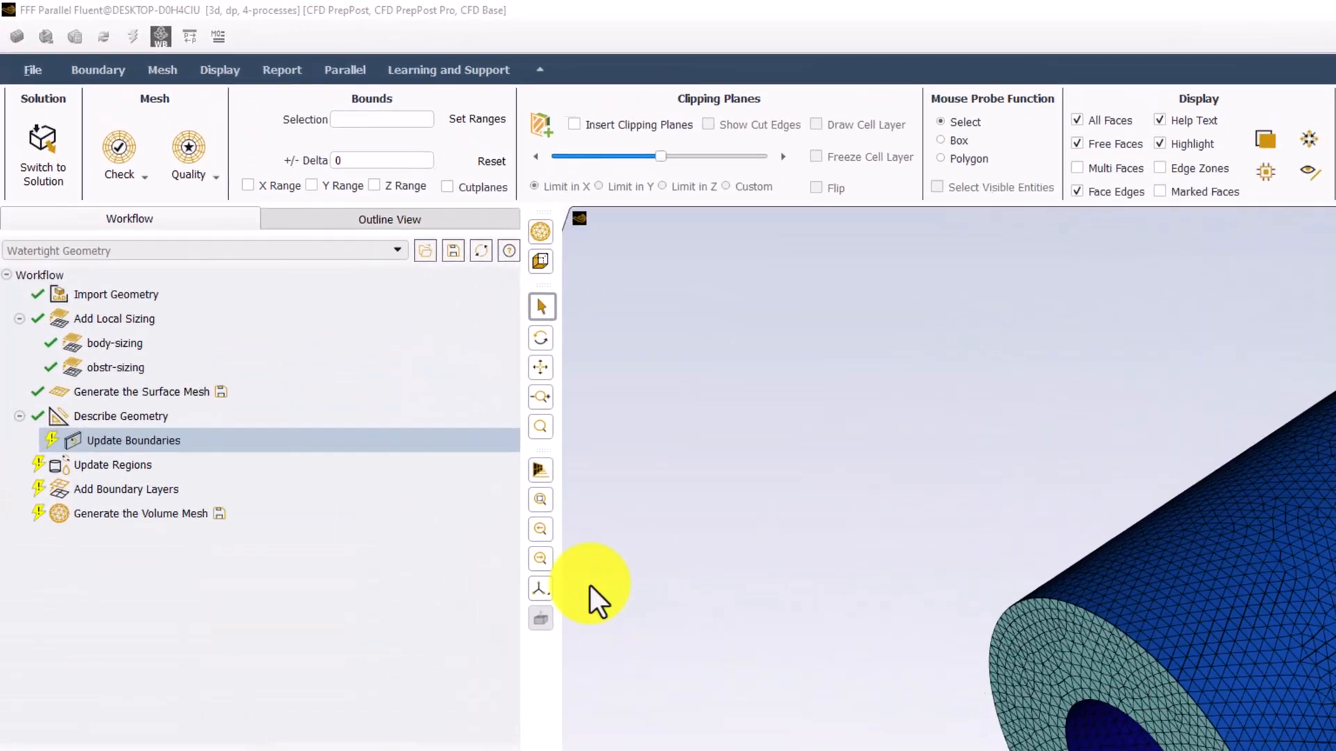
# Step: Update the boundaries with their assigned types, and update the regions with the solid region typed as fluid
pyautogui.click(290, 446)
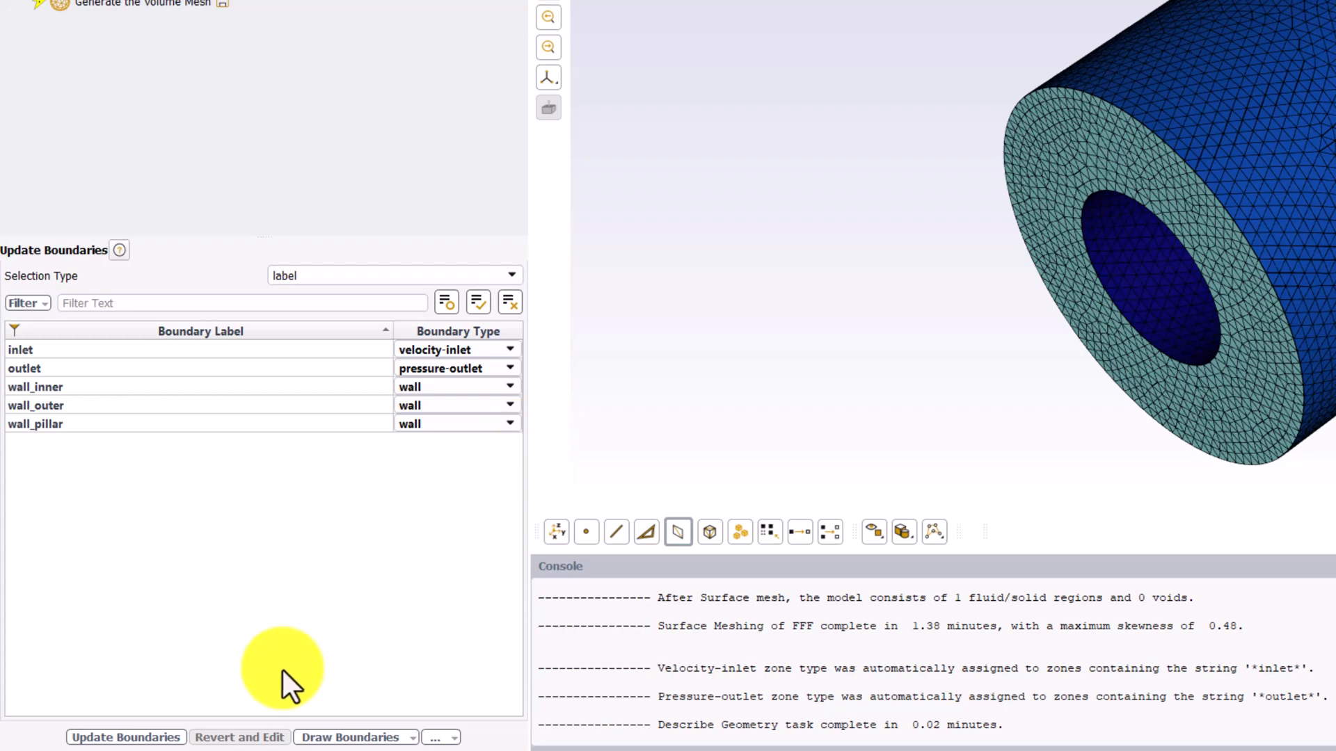
pyautogui.click(154, 736)
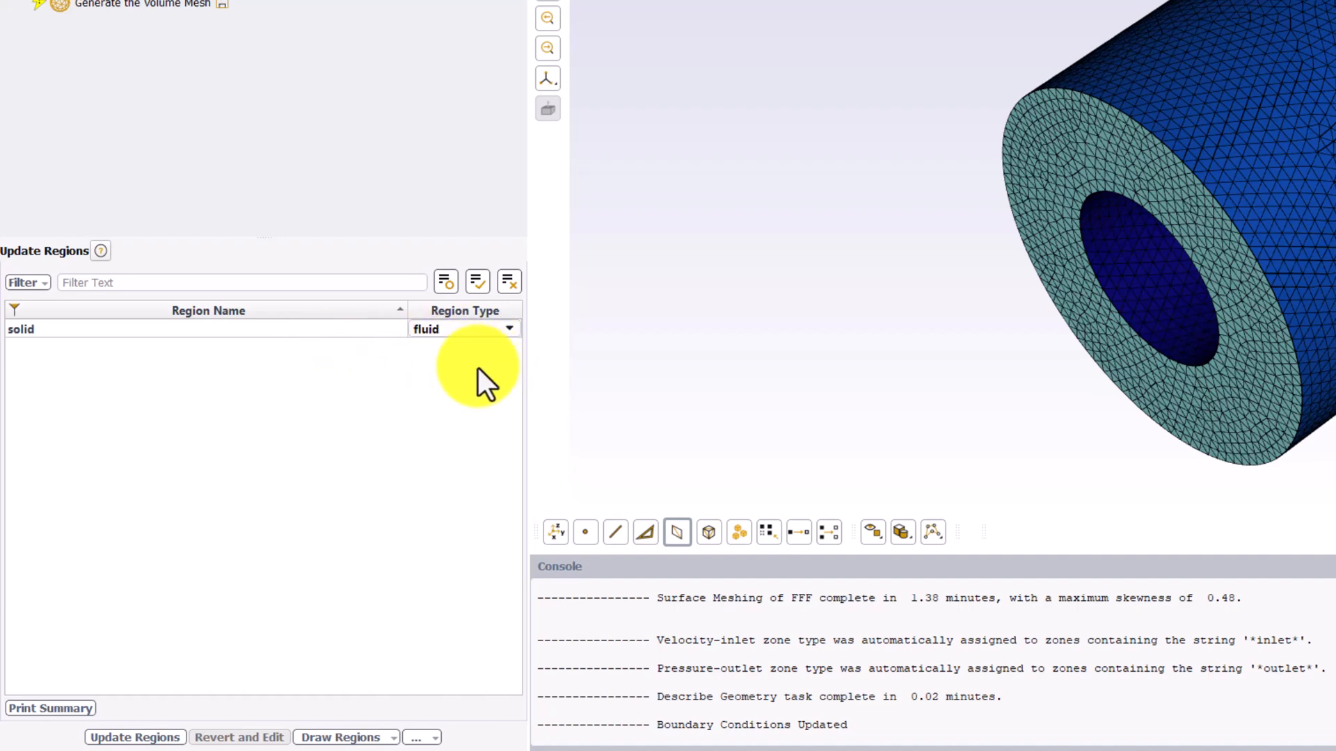
pyautogui.click(139, 737)
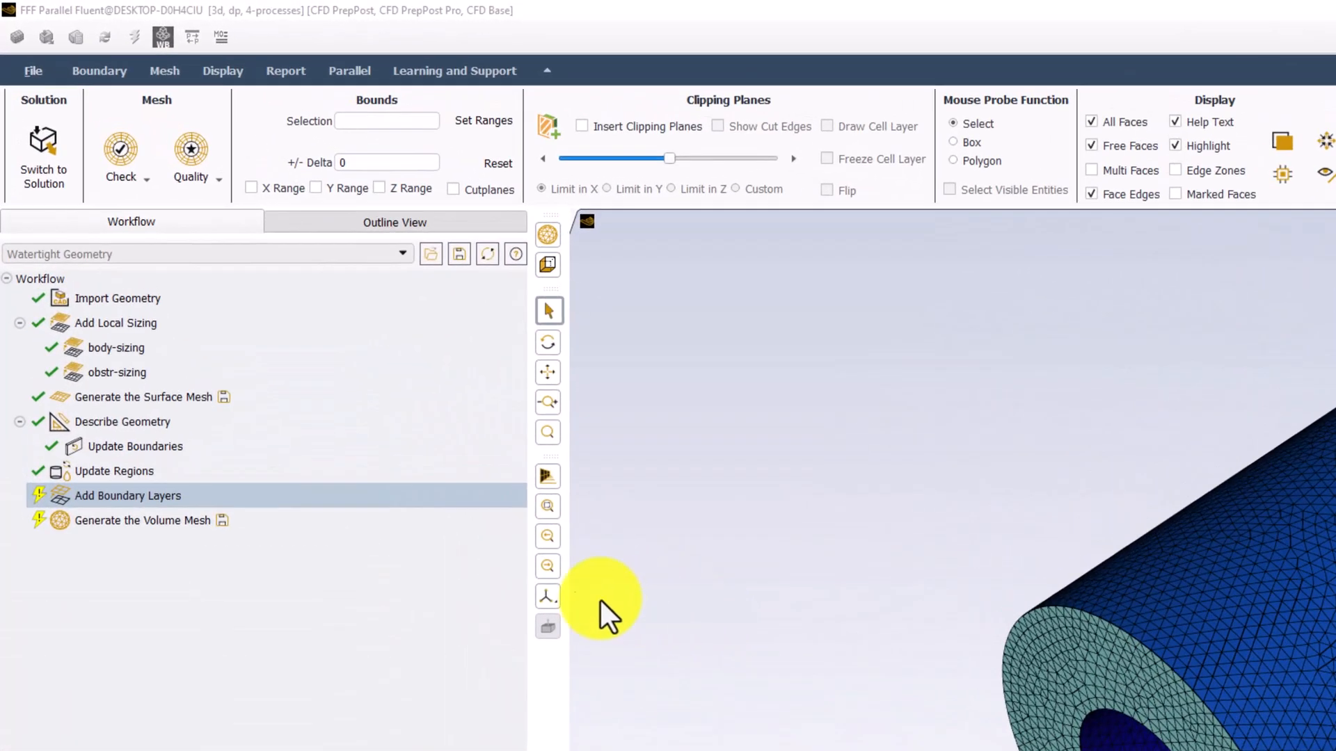
# Step: Add smooth-transition boundary layers named boundary-sizing with 5 layers, growing only on walls in the fluid regions
pyautogui.click(159, 500)
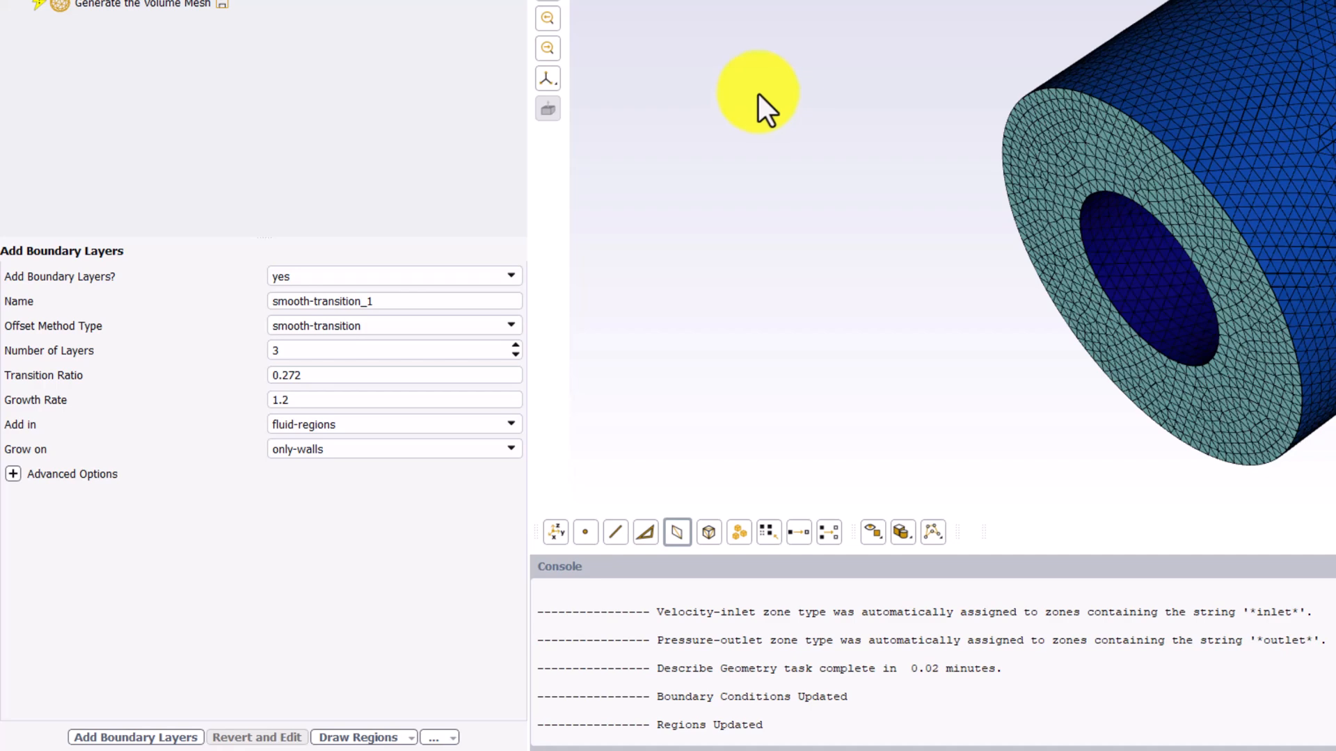
pyautogui.click(409, 296)
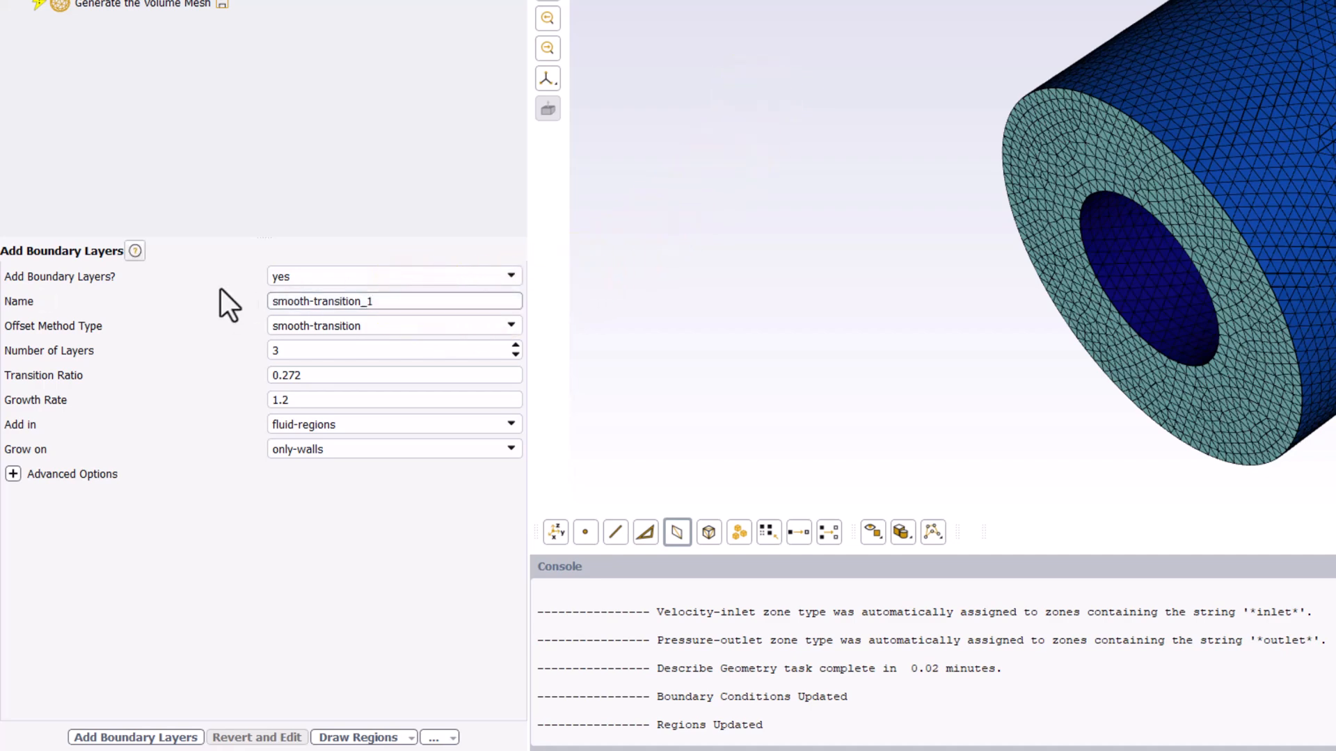
pyautogui.hotkey('ctrl', 'a')
pyautogui.write('boundary-sizing')
pyautogui.click(600, 291)
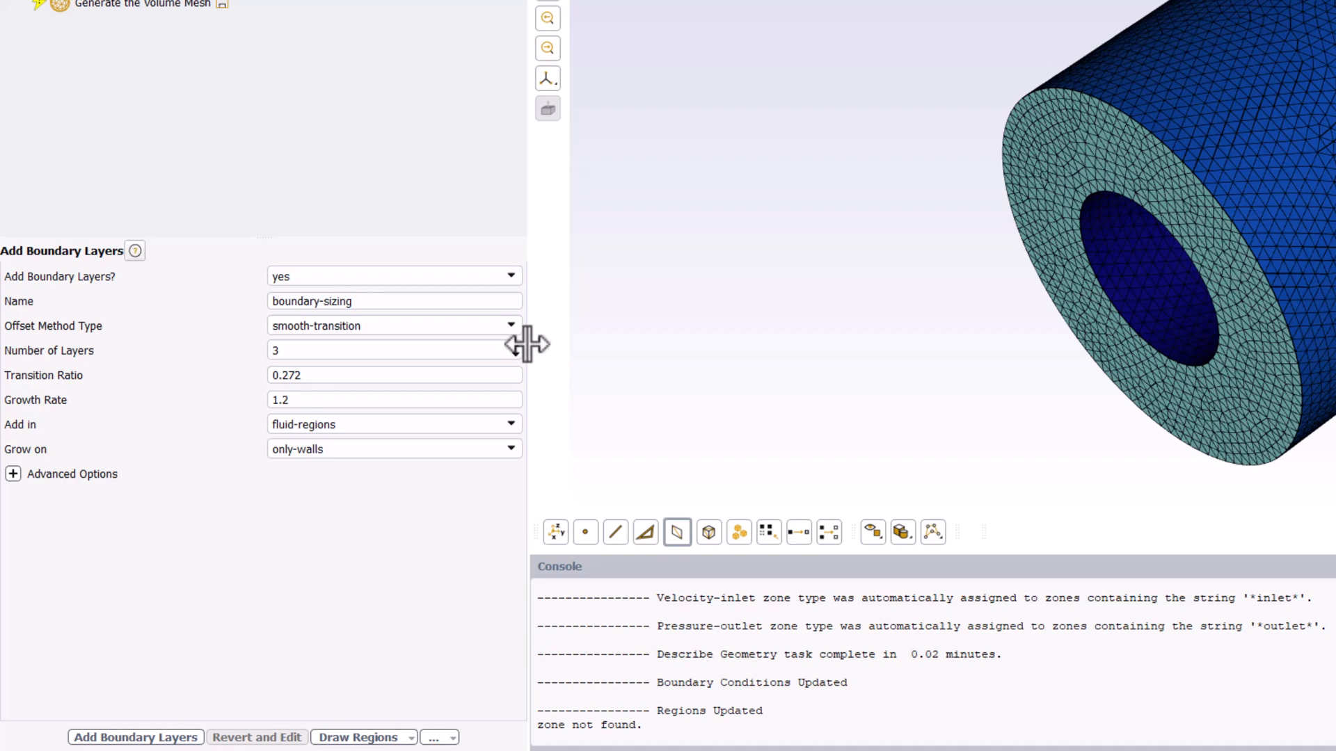
pyautogui.moveTo(408, 356); pyautogui.dragTo(241, 350)
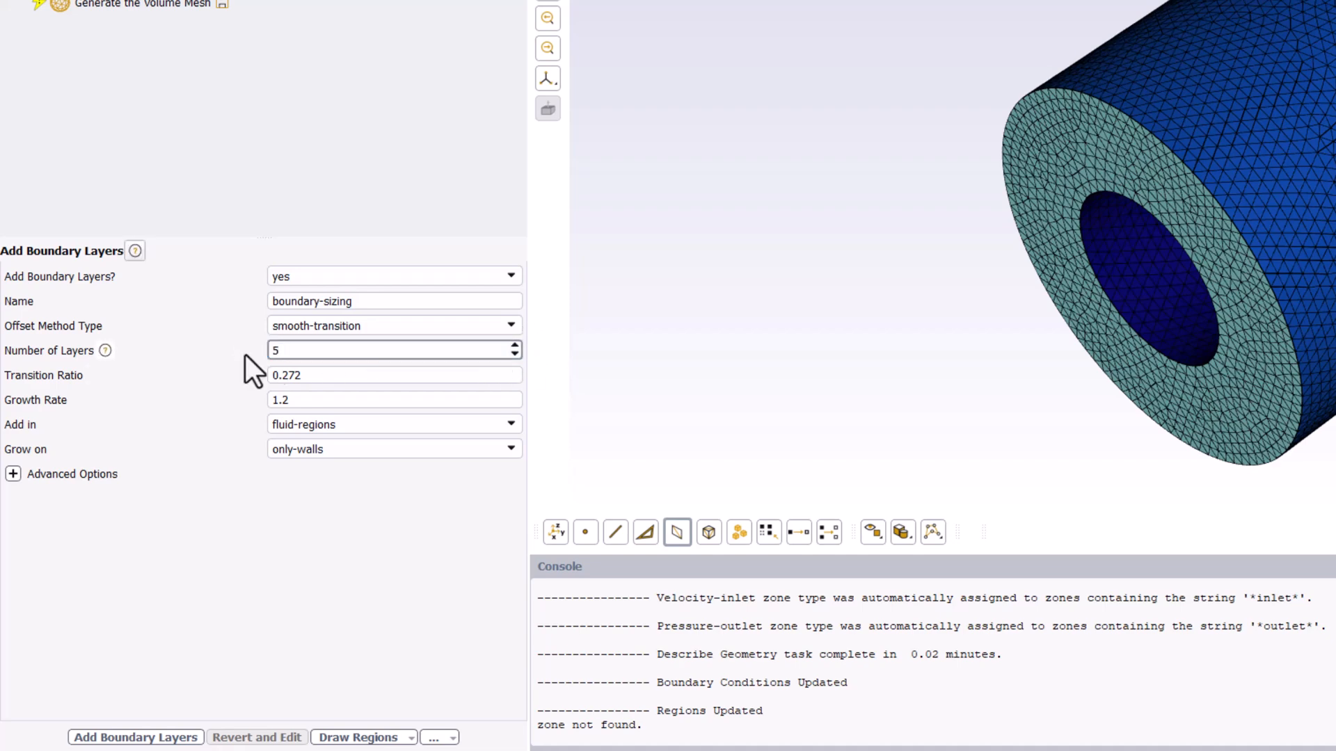
pyautogui.click(606, 288)
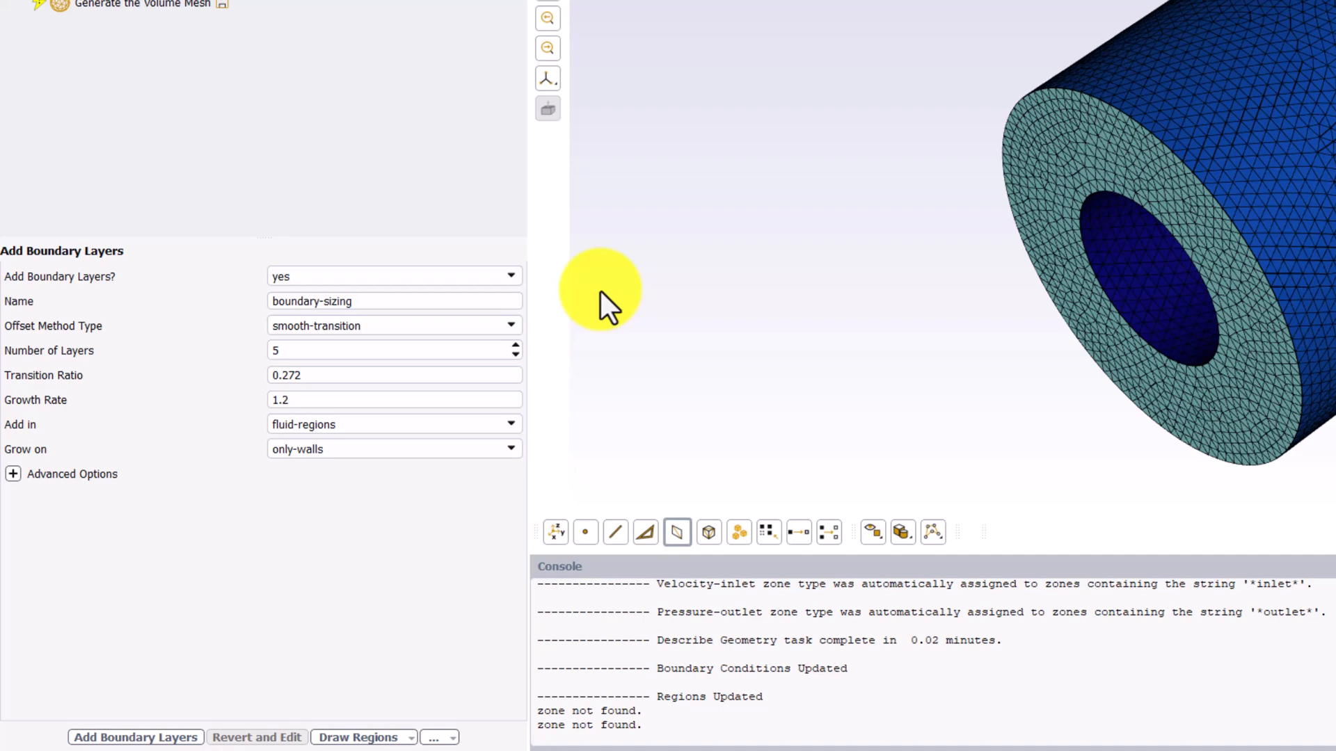
pyautogui.click(134, 737)
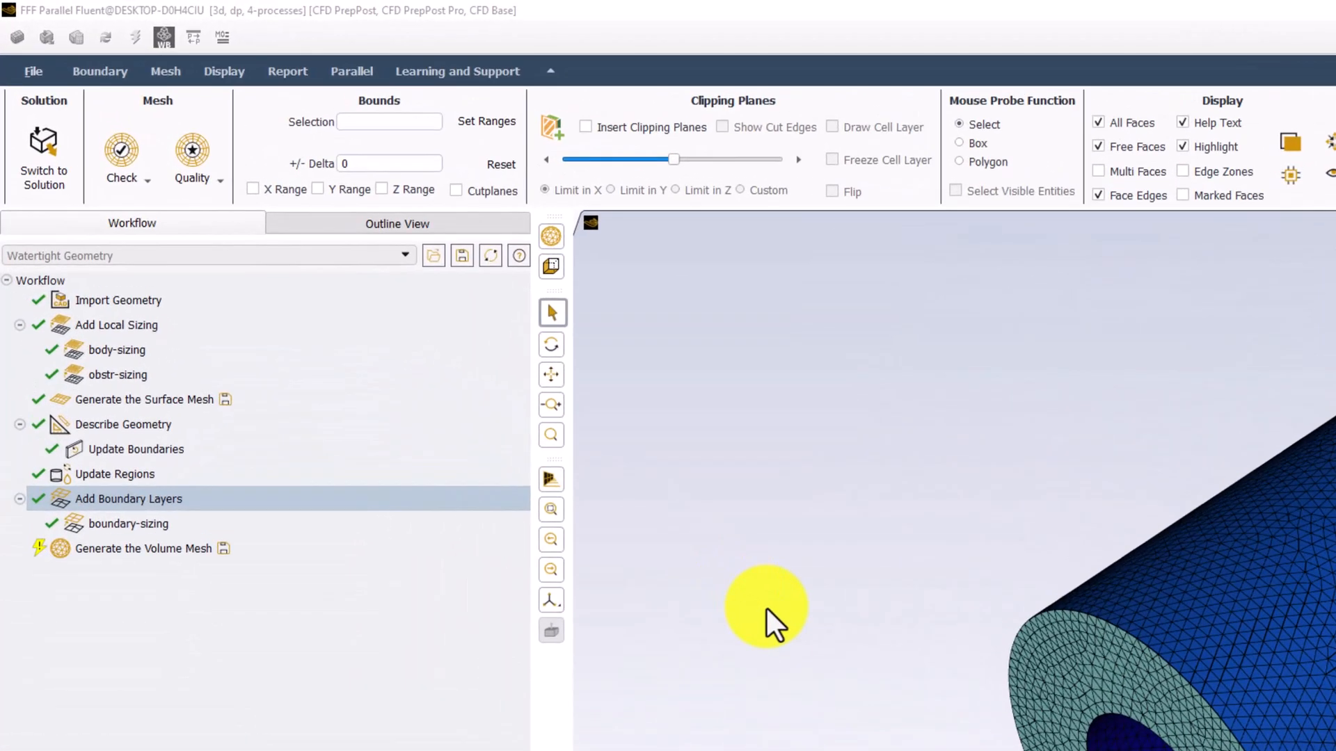
# Step: Generate the volume mesh with polyhedra and the default settings, and inspect the boundary layers at the cut channel's end face
pyautogui.click(360, 552)
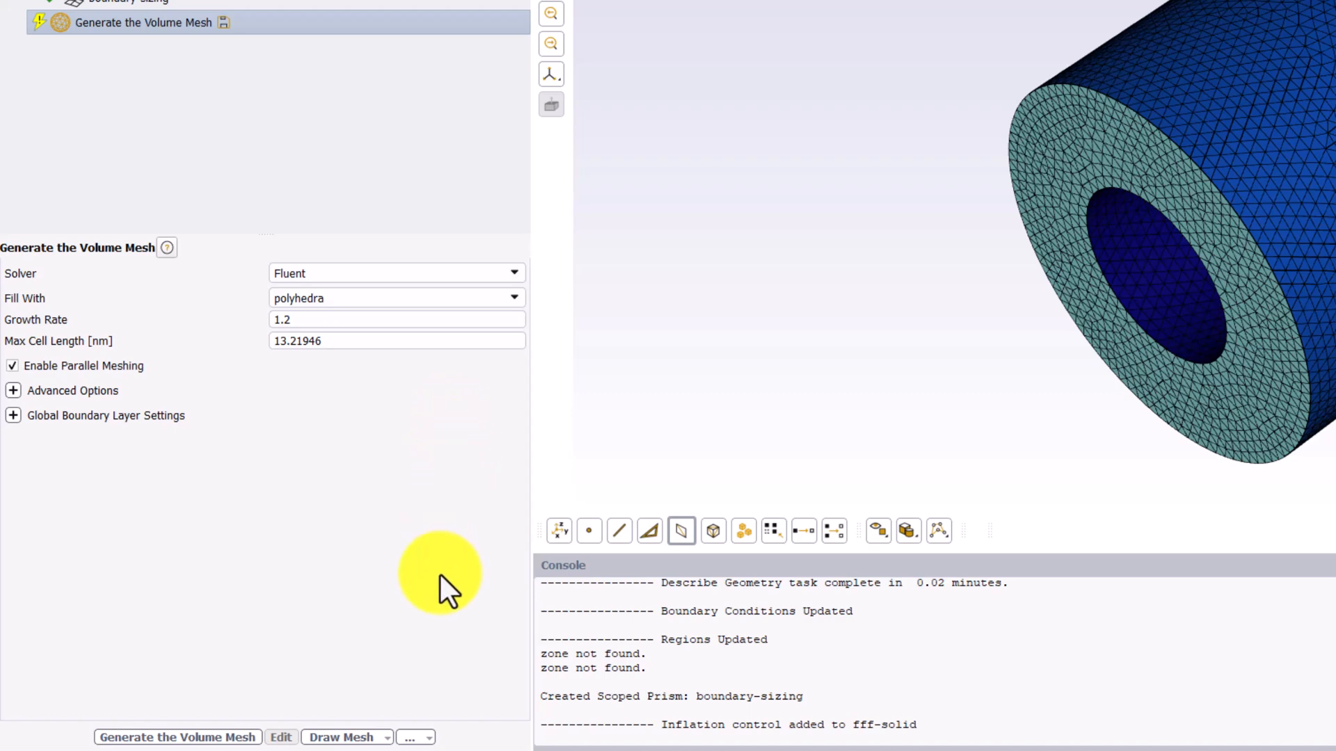
pyautogui.click(216, 738)
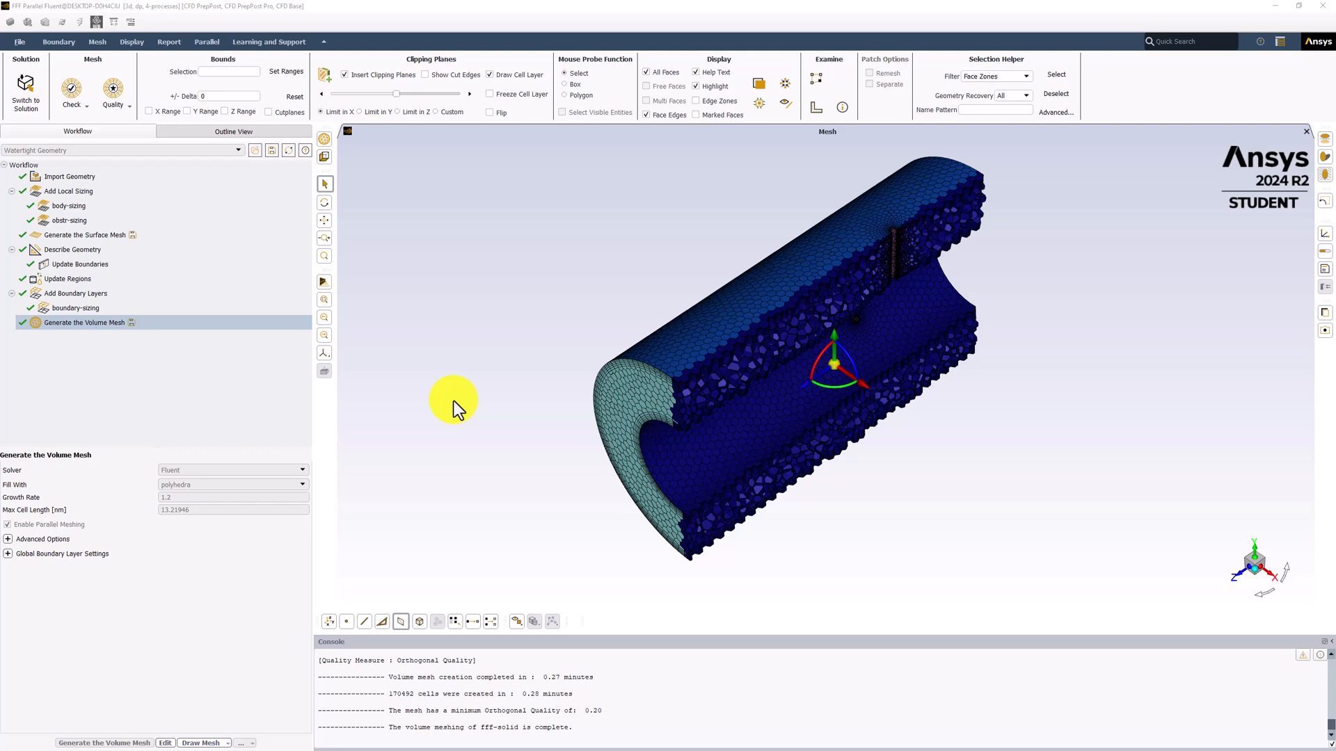
pyautogui.scroll(5, 599, 434)
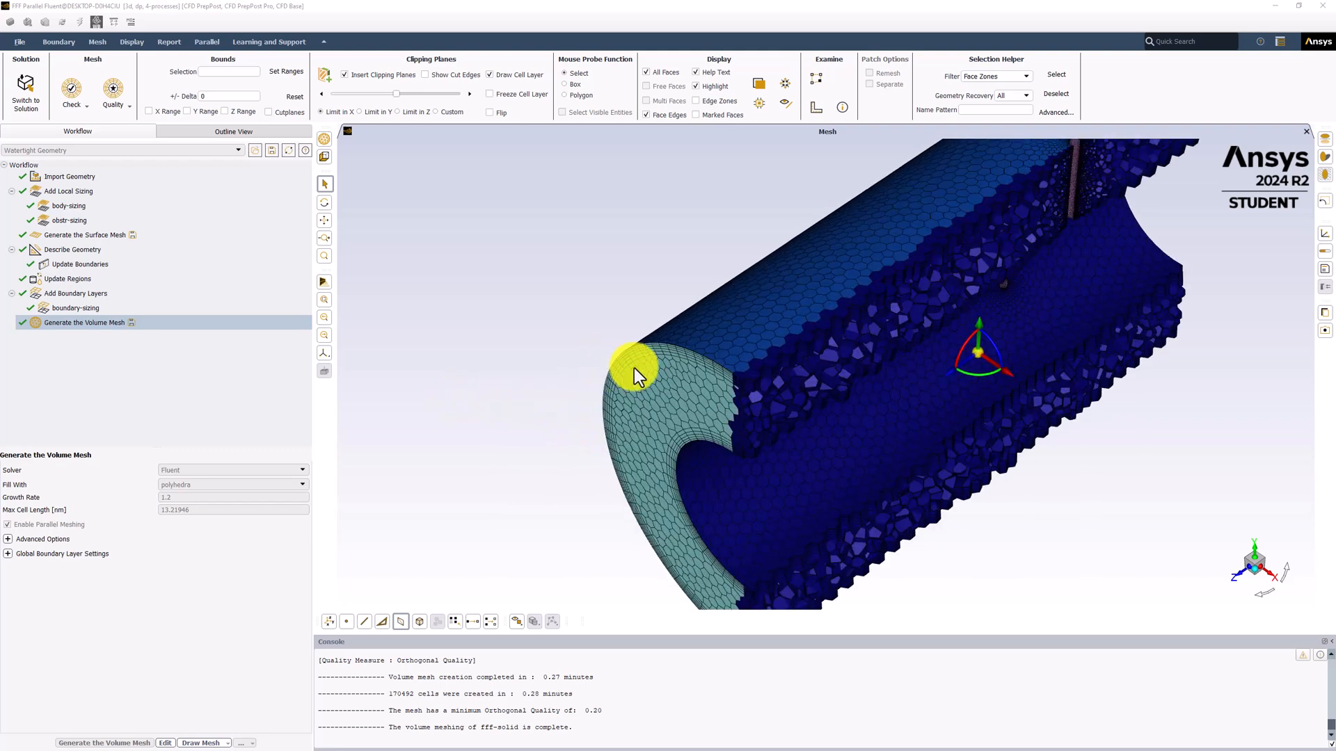
pyautogui.scroll(3, 790, 384)
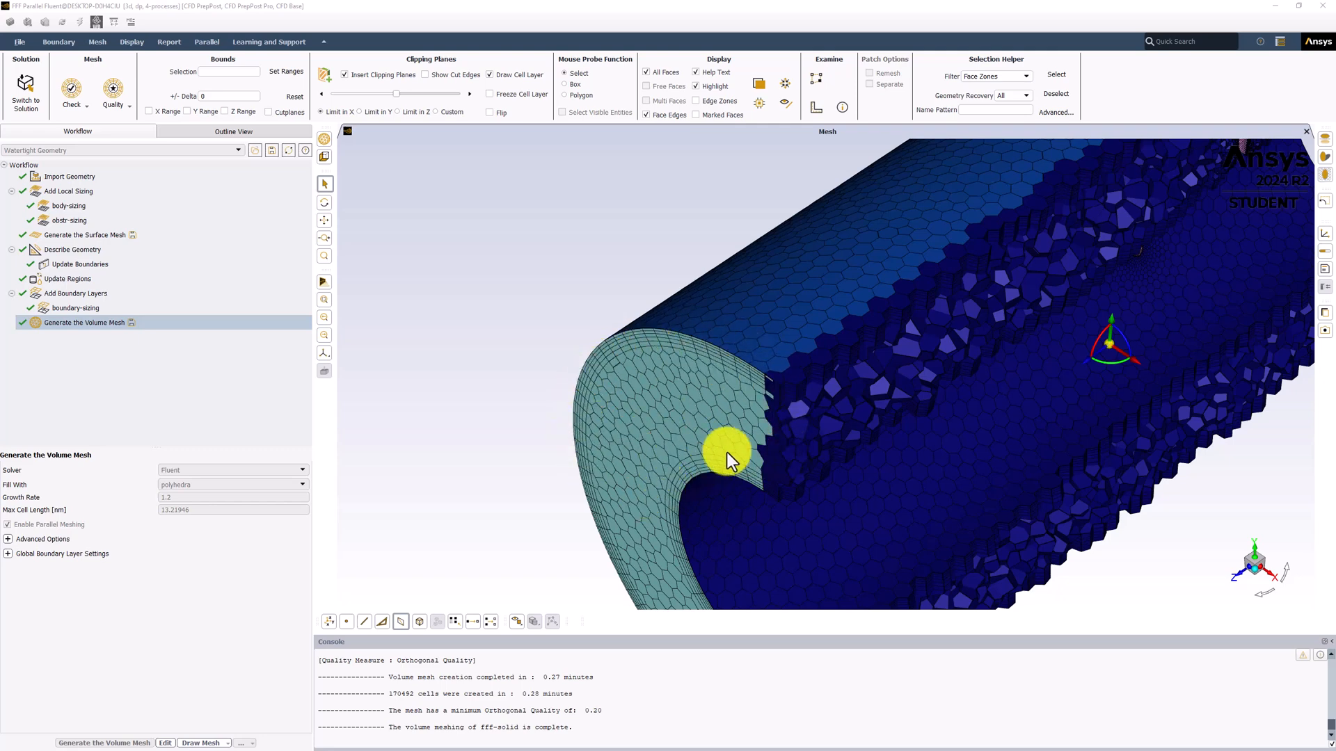
pyautogui.scroll(-5, 493, 401)
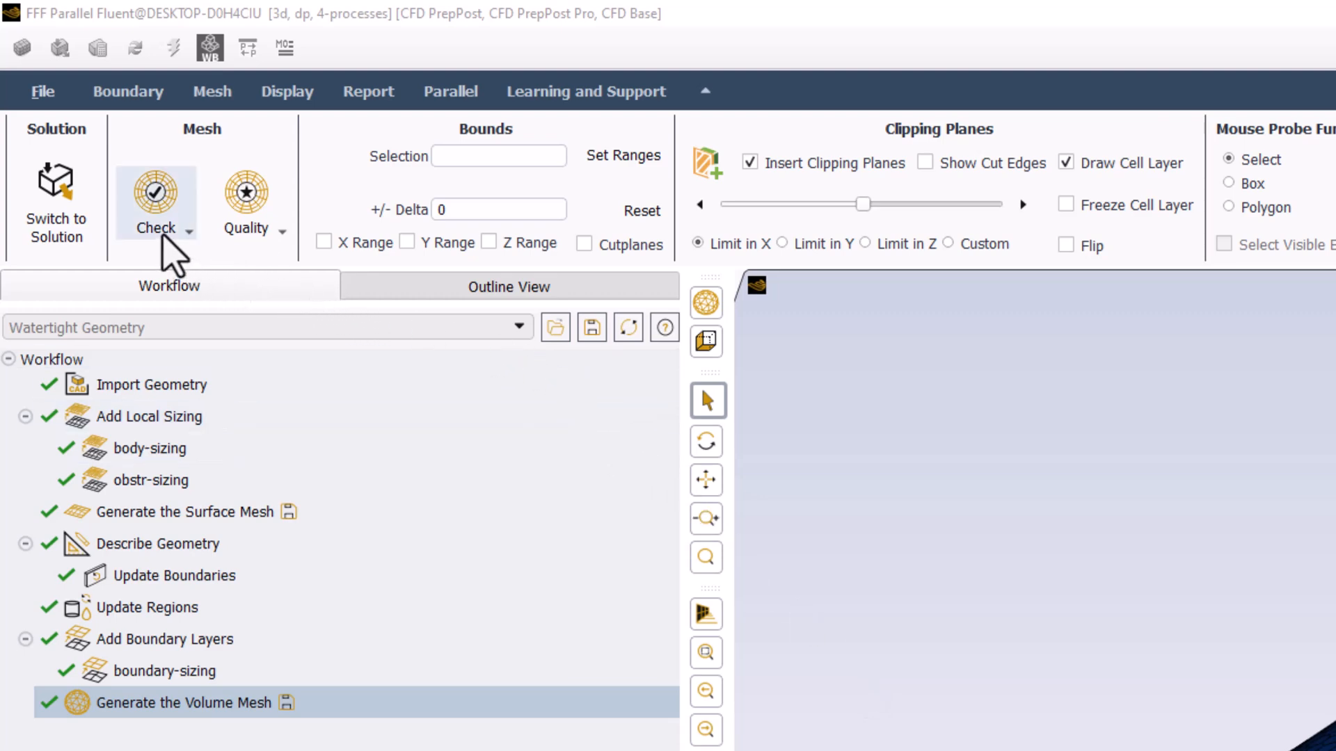
# Step: Perform a mesh check on the generated volume mesh
pyautogui.click(167, 253)
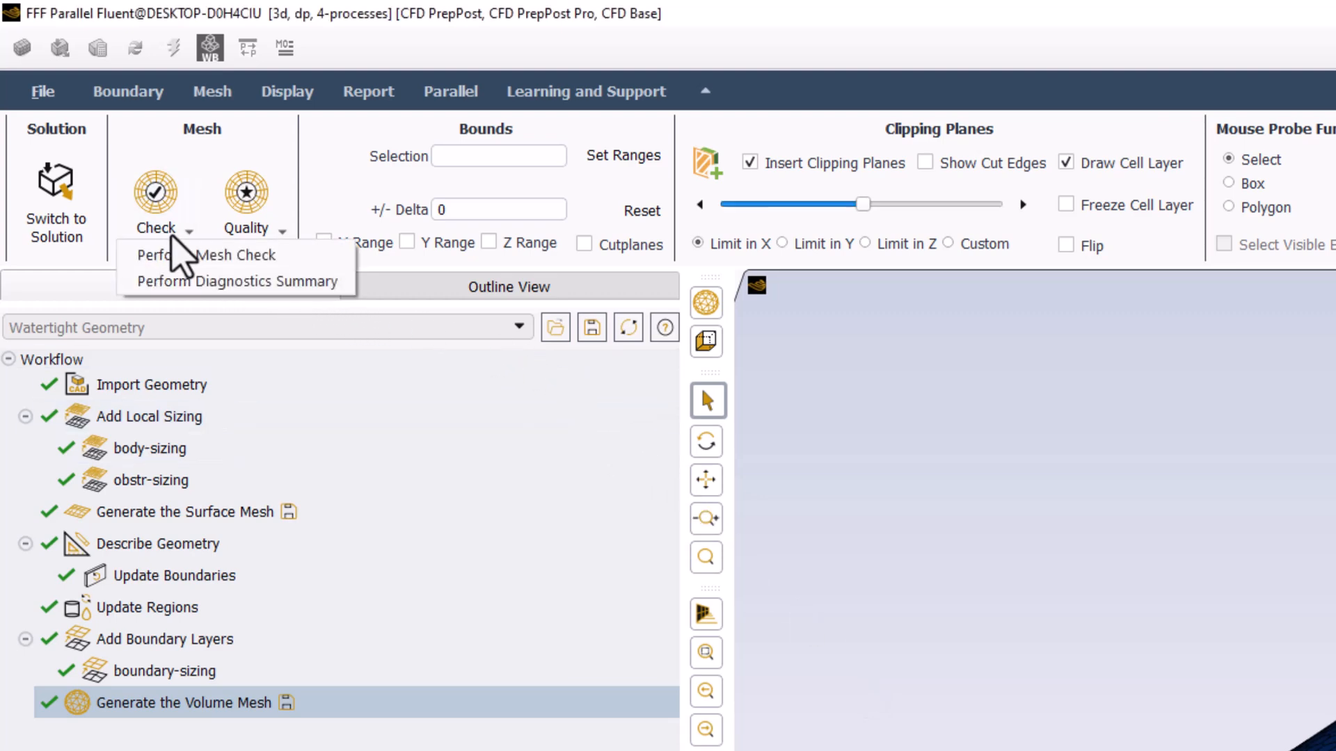
pyautogui.click(316, 263)
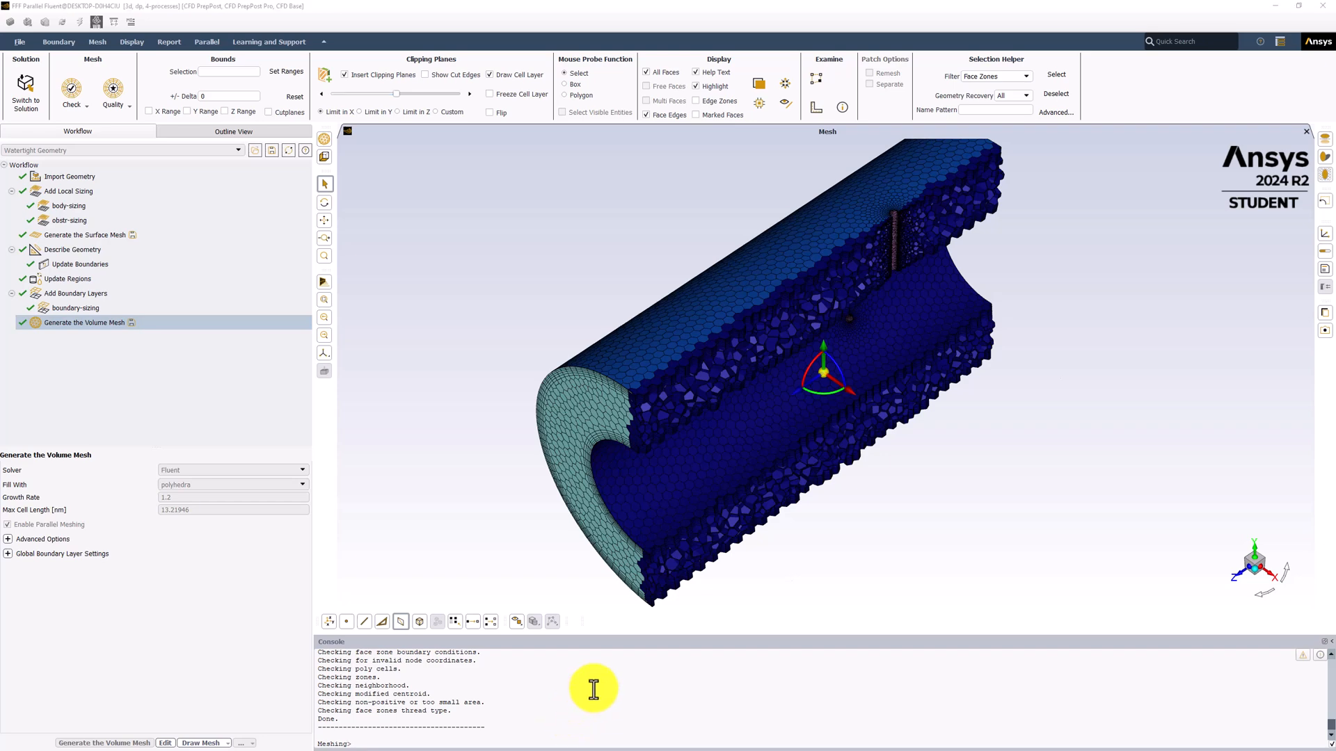
# Step: Close Fluent Meshing and save the micro_channel_flow project in Workbench
pyautogui.click(1324, 7)
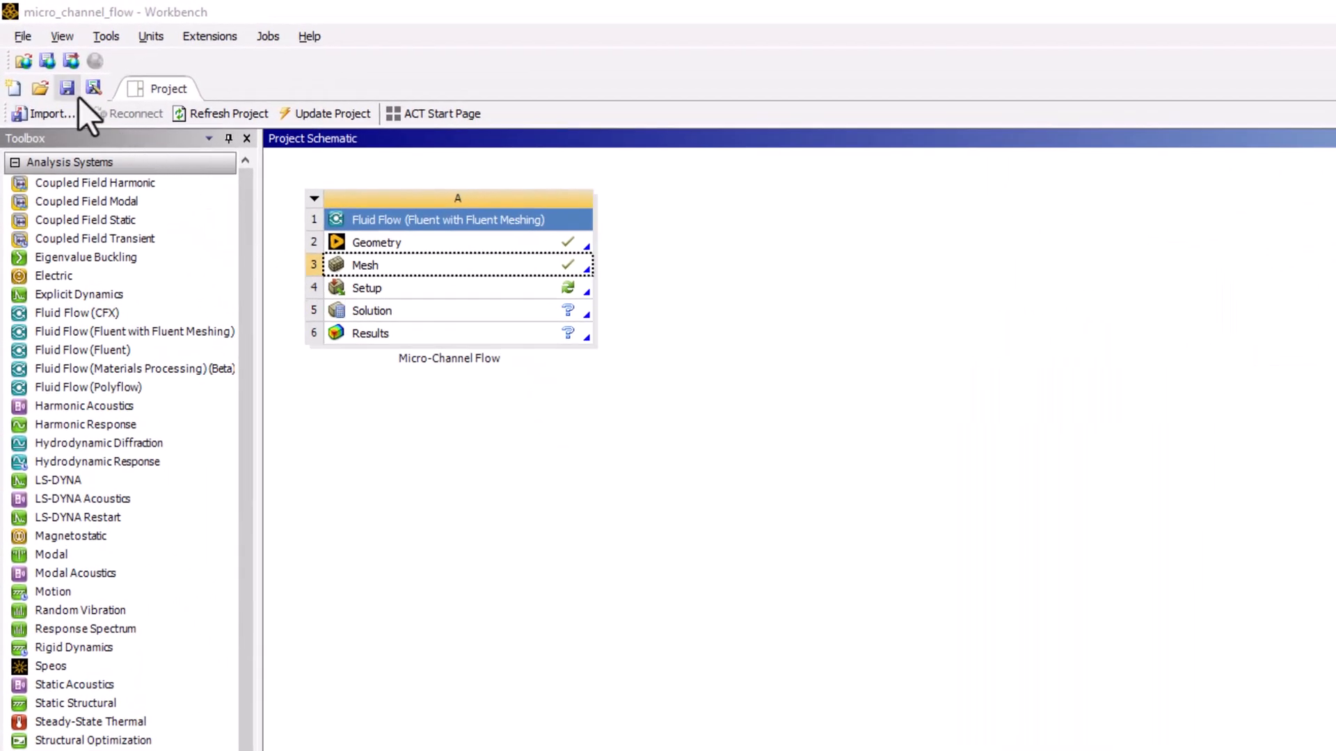
pyautogui.click(67, 88)
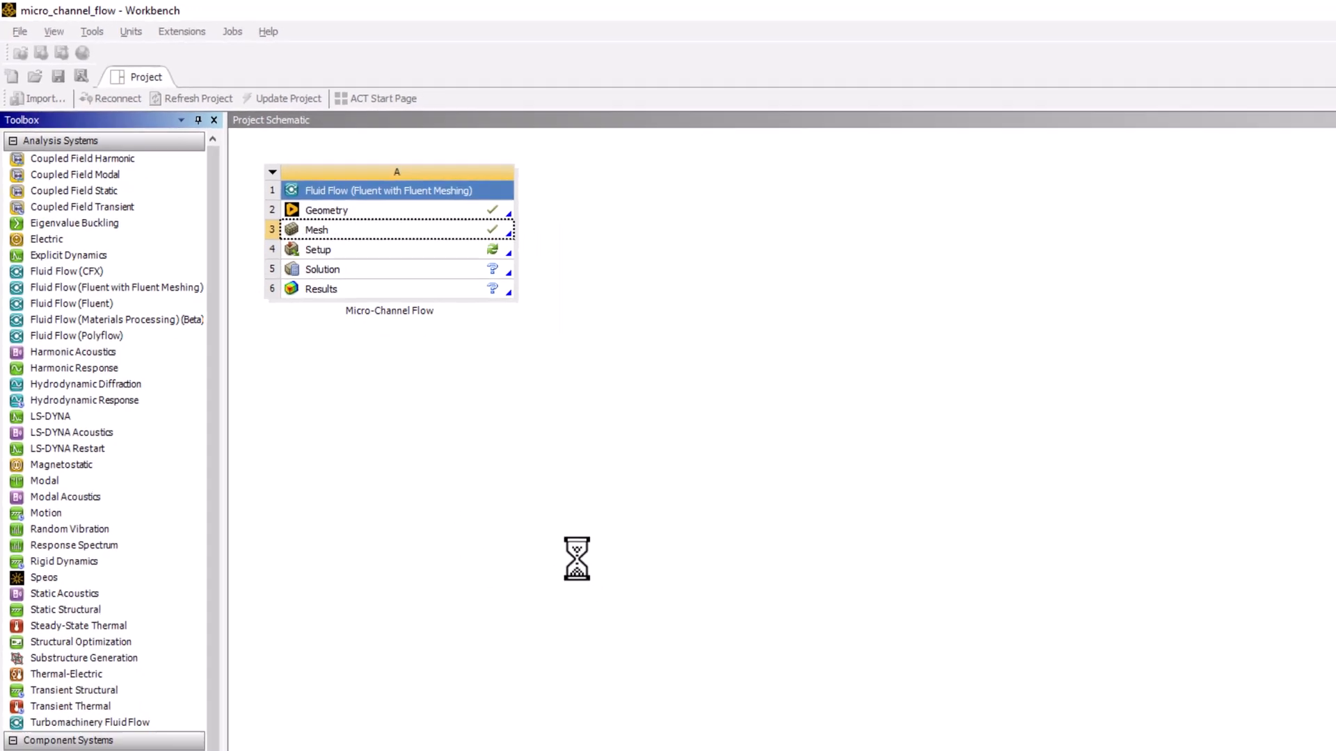